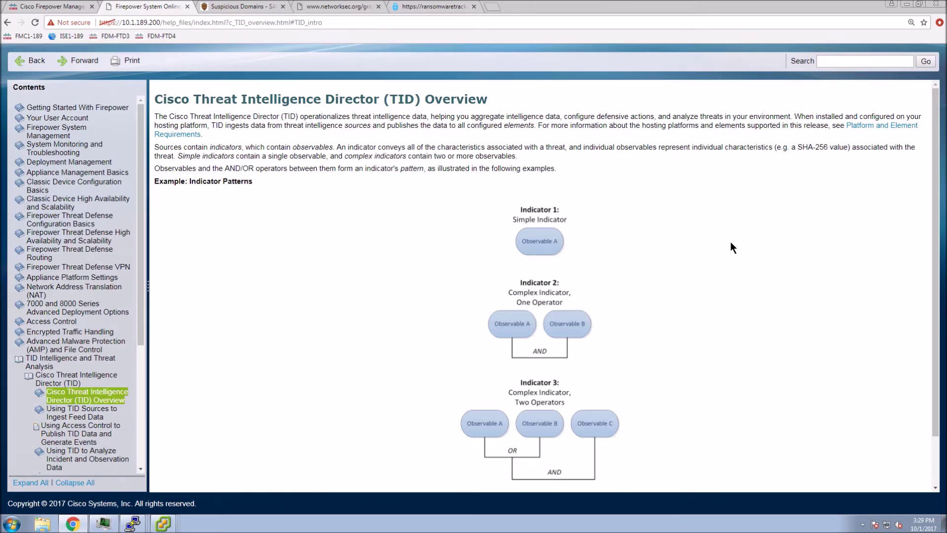
# Step: In Firepower, go through Intelligence Settings and Elements to the empty TID Sources list
pyautogui.scroll(-1, 731, 243)
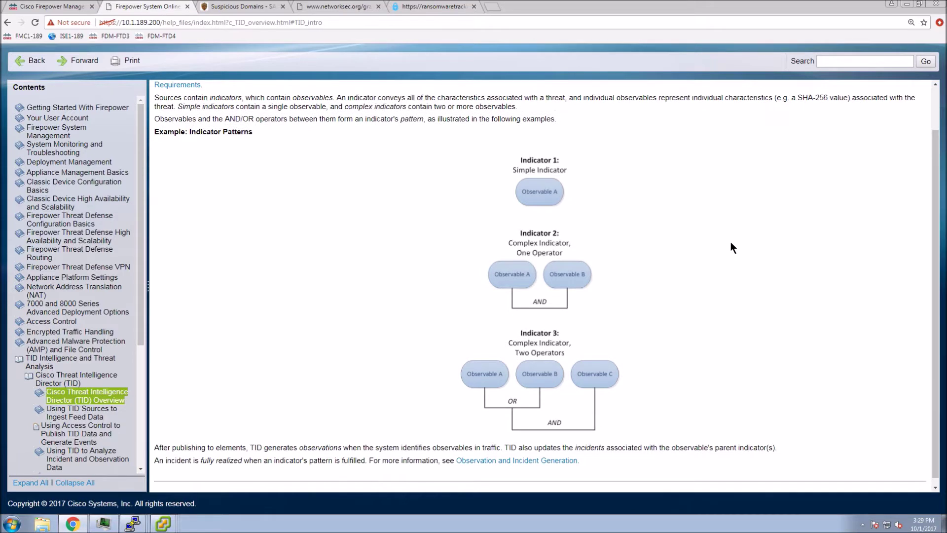
pyautogui.scroll(-1, 733, 246)
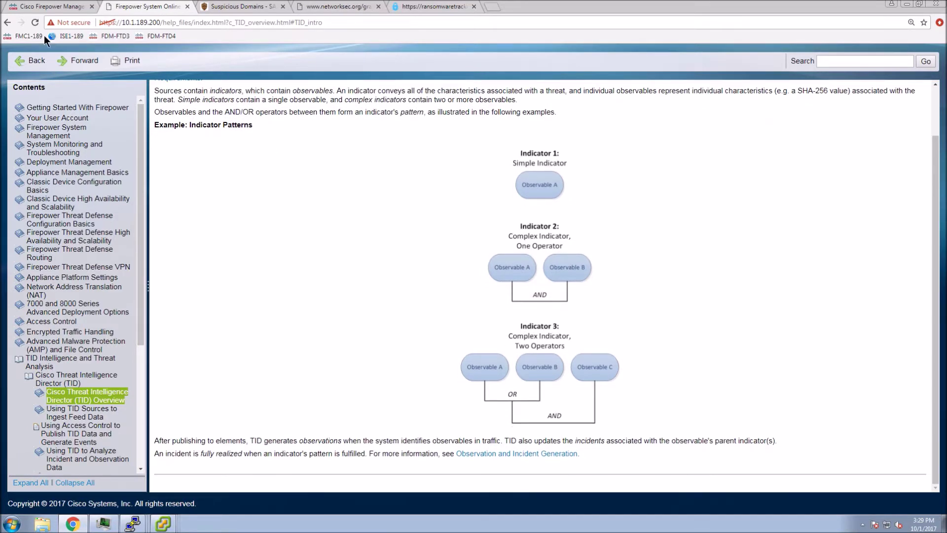
pyautogui.click(49, 7)
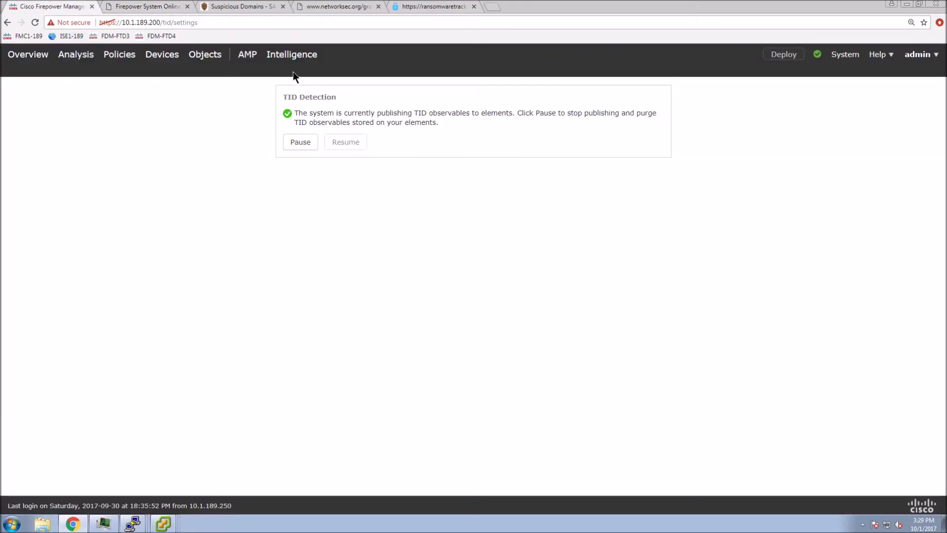
pyautogui.moveTo(281, 61)
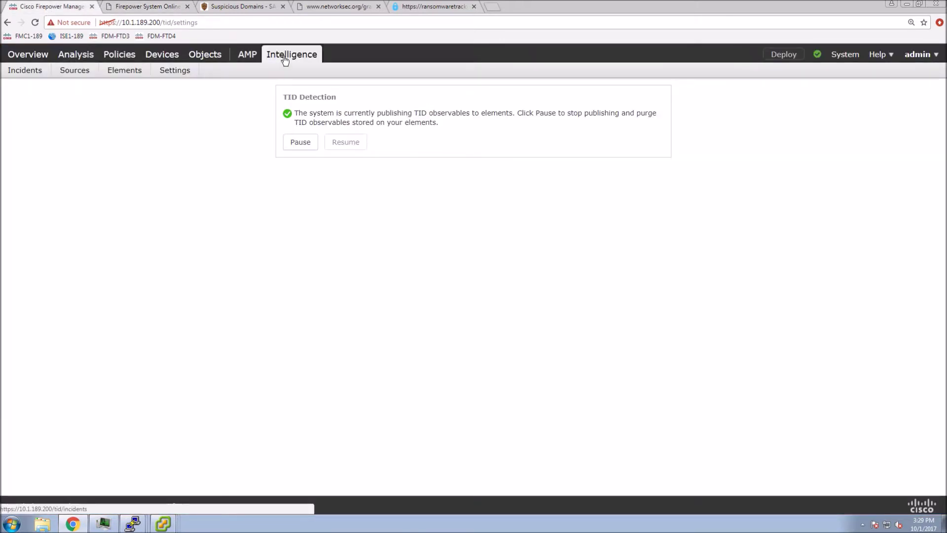
pyautogui.click(170, 71)
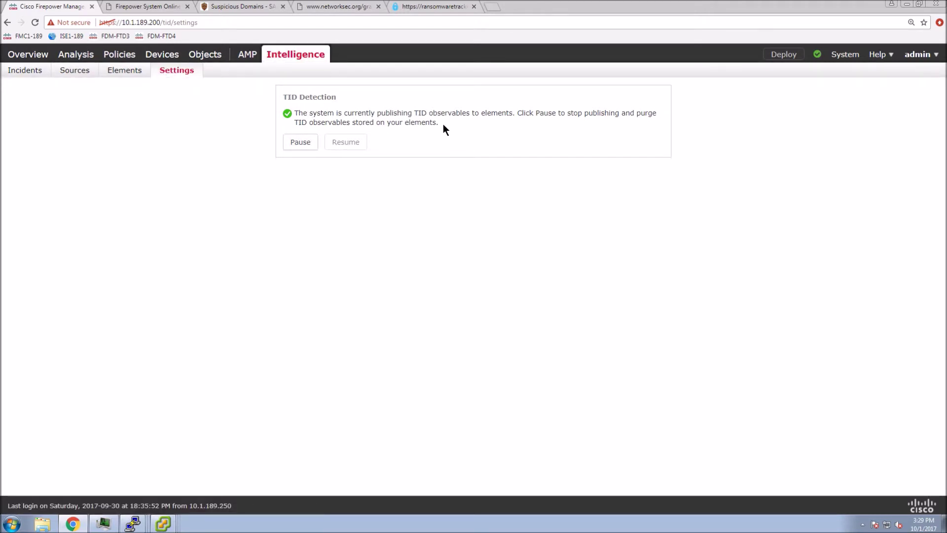
pyautogui.click(122, 73)
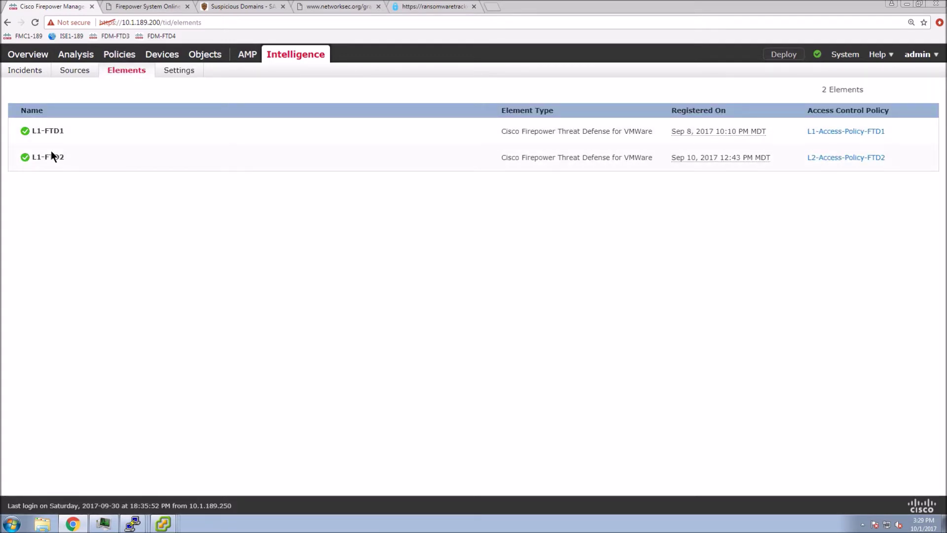
pyautogui.click(75, 72)
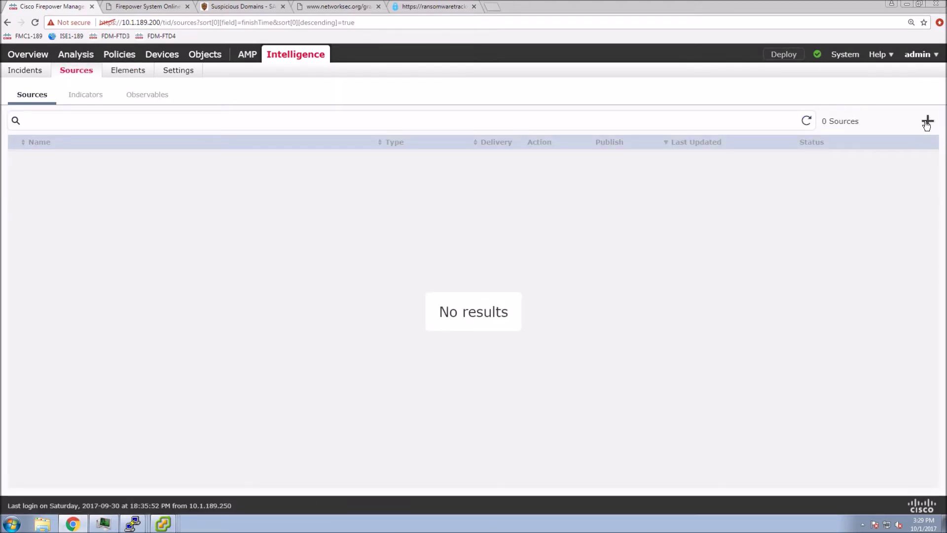
pyautogui.click(242, 7)
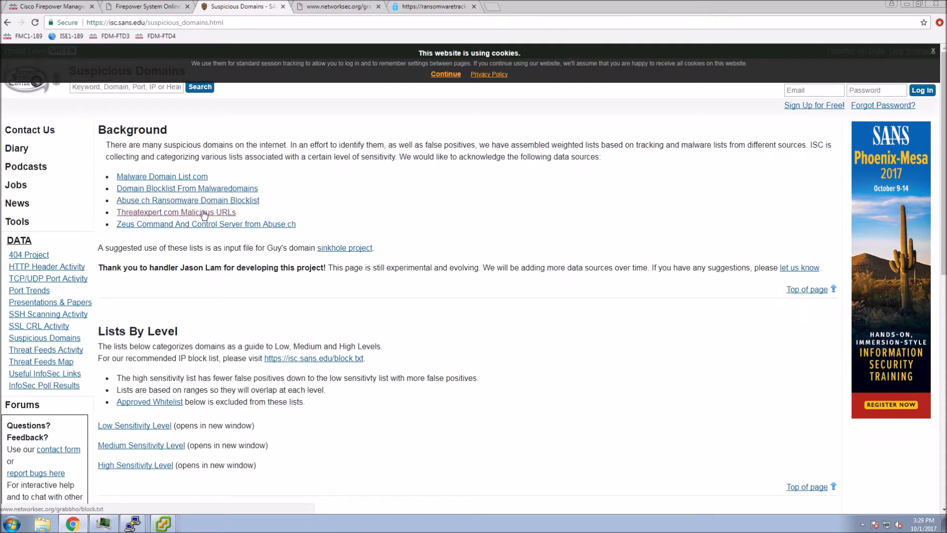
pyautogui.click(340, 7)
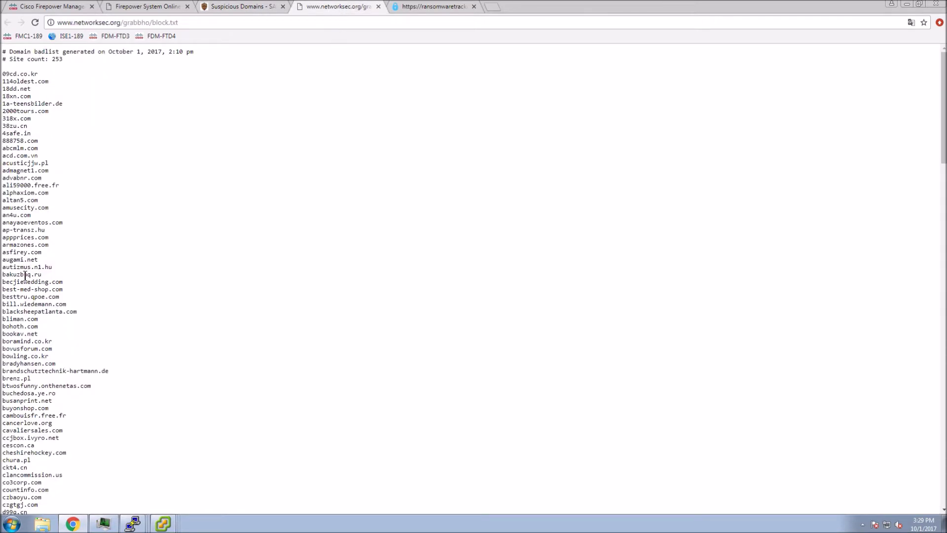
pyautogui.click(413, 6)
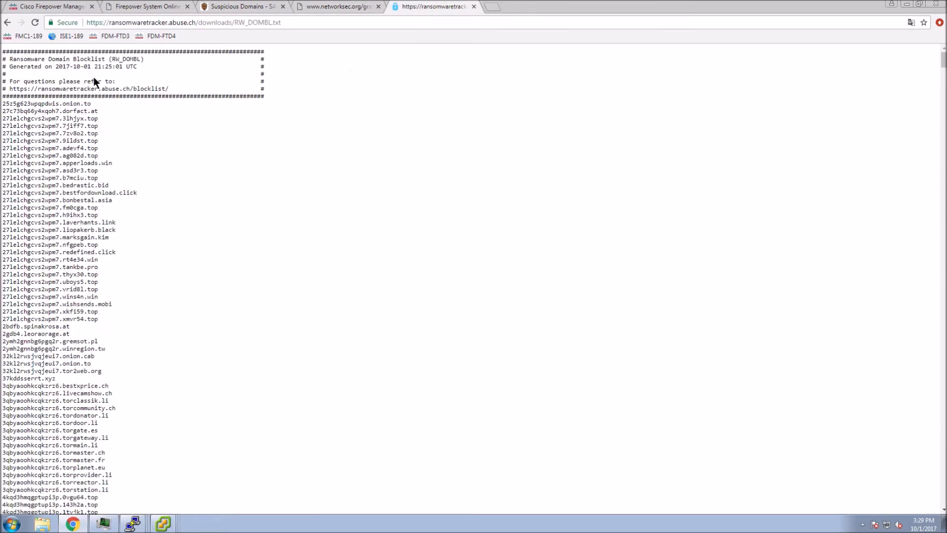
pyautogui.click(43, 524)
pyautogui.doubleClick(413, 131)
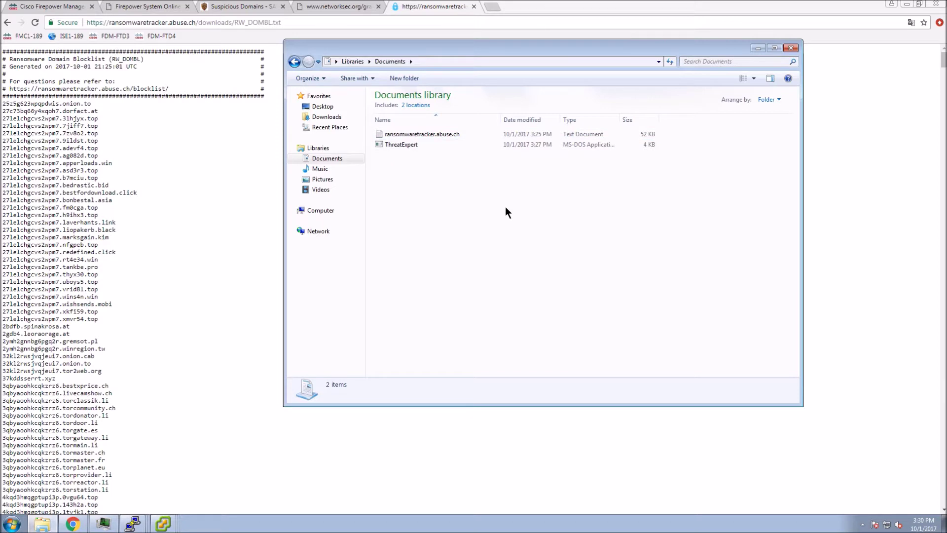
pyautogui.click(263, 238)
pyautogui.click(69, 8)
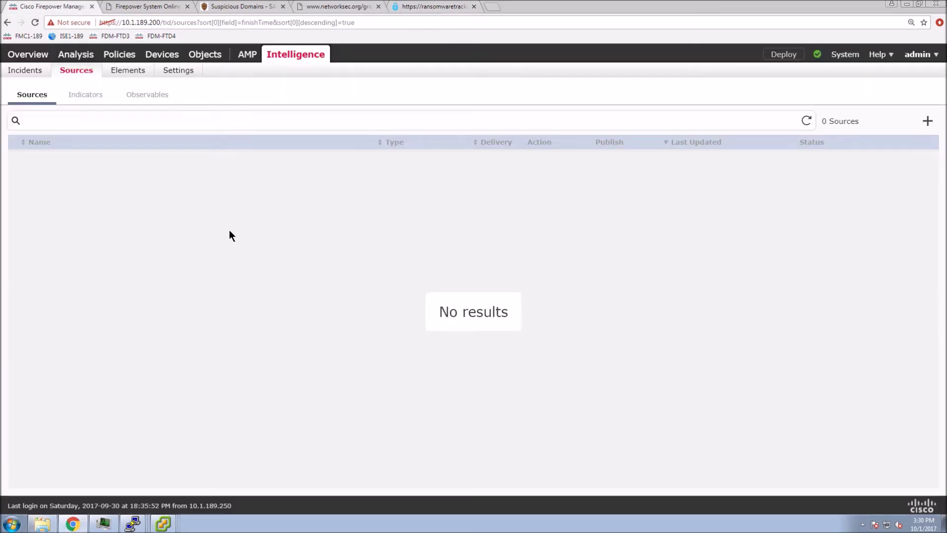
# Step: Start a new TID source with Upload delivery and Flat File type
pyautogui.click(927, 121)
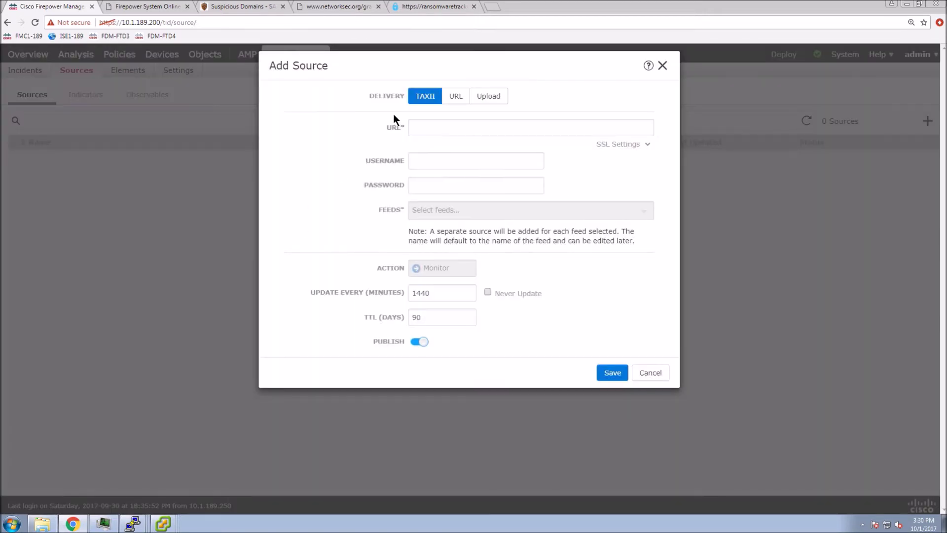
pyautogui.click(482, 98)
pyautogui.click(476, 128)
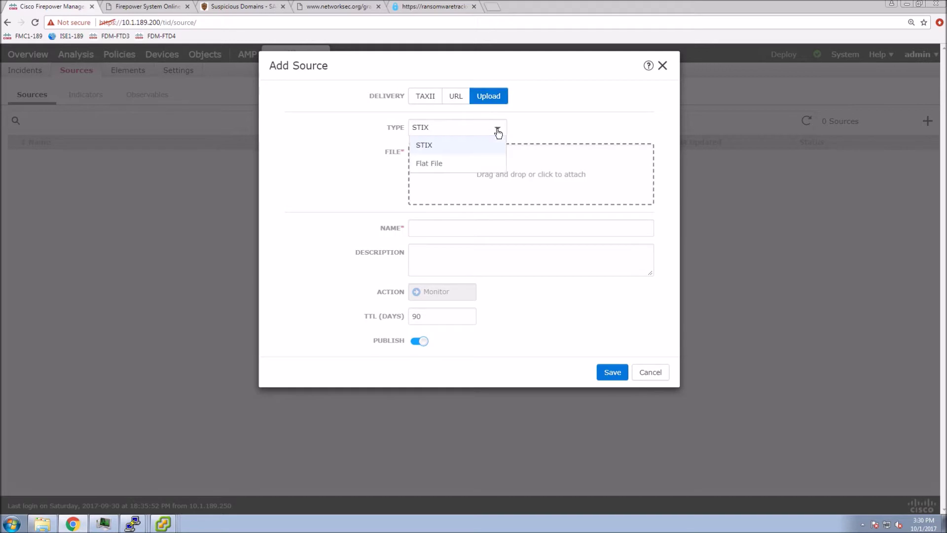
pyautogui.click(434, 166)
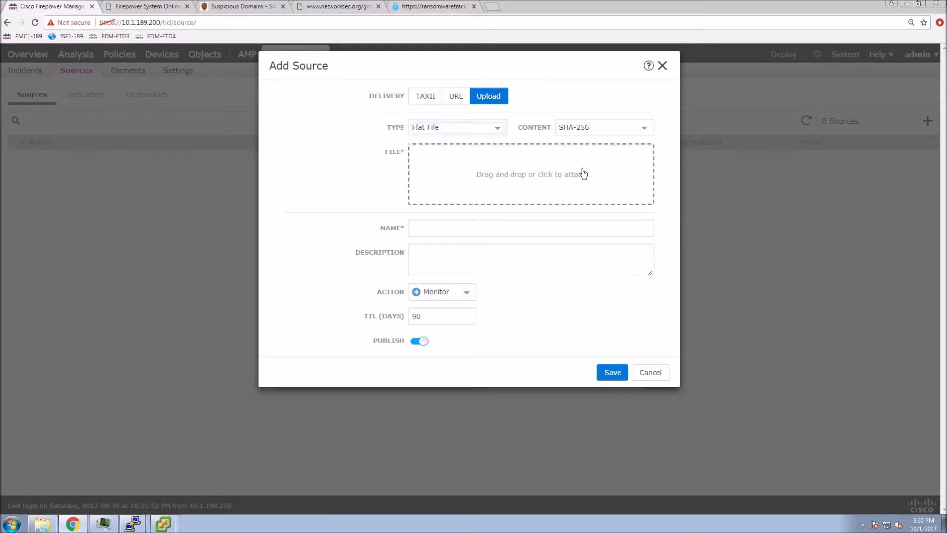
pyautogui.click(637, 131)
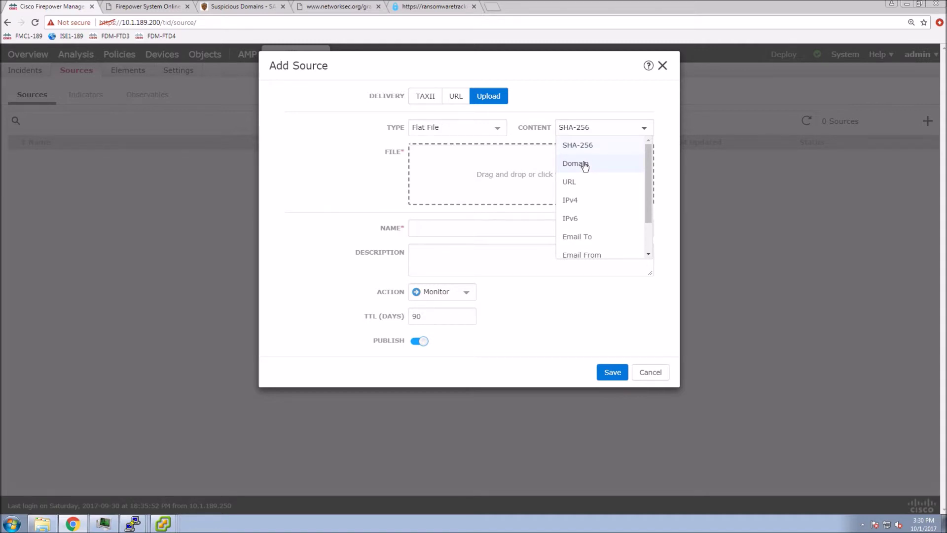
# Step: Look over sample domains in the networksec.org and ransomware blocklist tabs
pyautogui.click(344, 4)
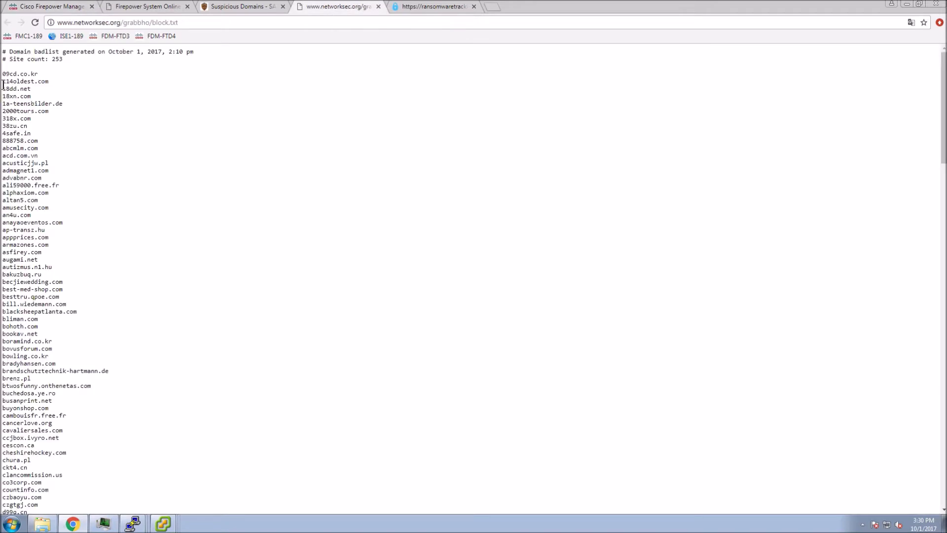
pyautogui.moveTo(3, 85); pyautogui.dragTo(56, 83)
pyautogui.click(439, 6)
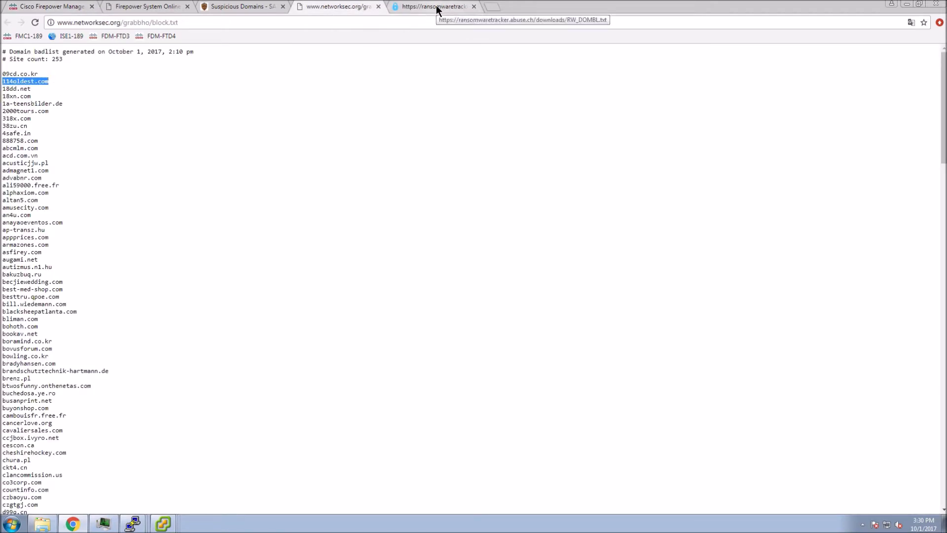
pyautogui.moveTo(2, 134); pyautogui.dragTo(110, 131)
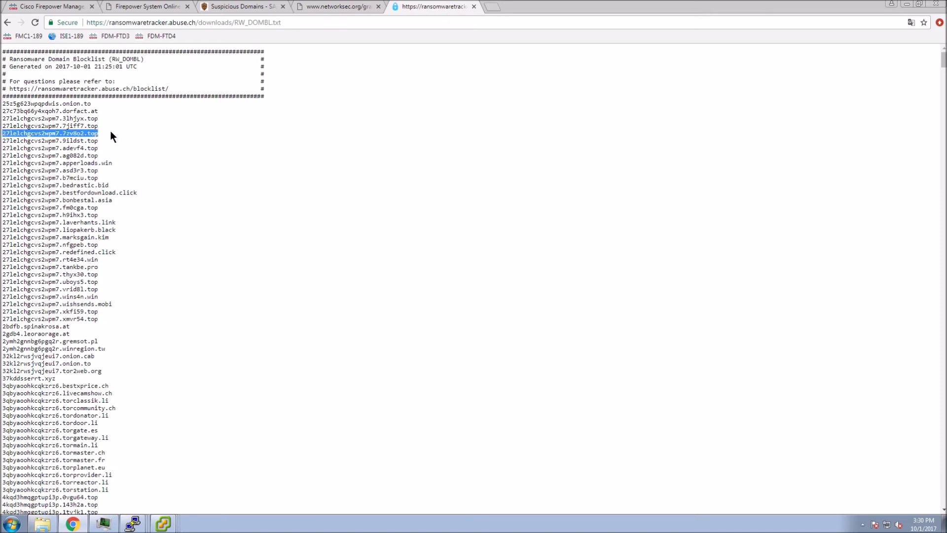
pyautogui.click(58, 7)
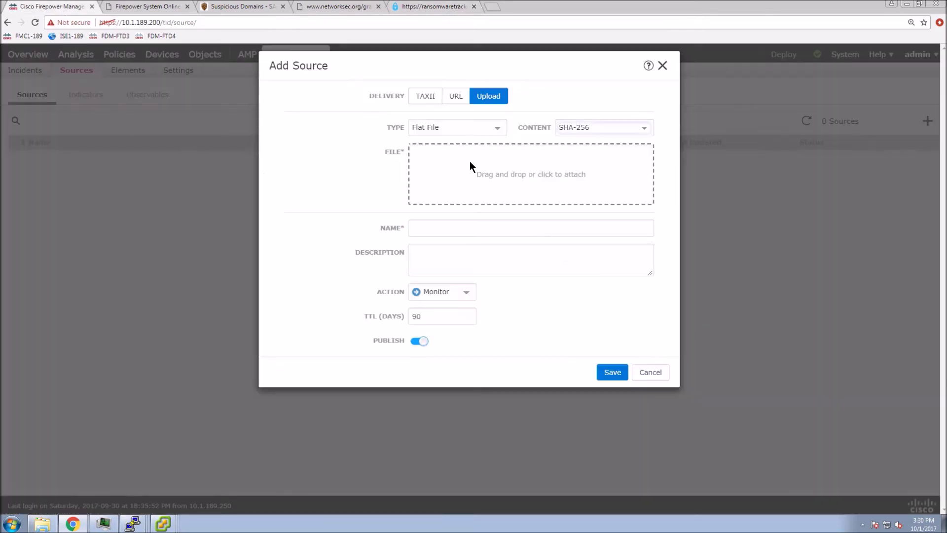
# Step: Set content type to Domain and attach the ransomwaretracker.abuse.ch.txt file
pyautogui.click(600, 126)
pyautogui.click(566, 168)
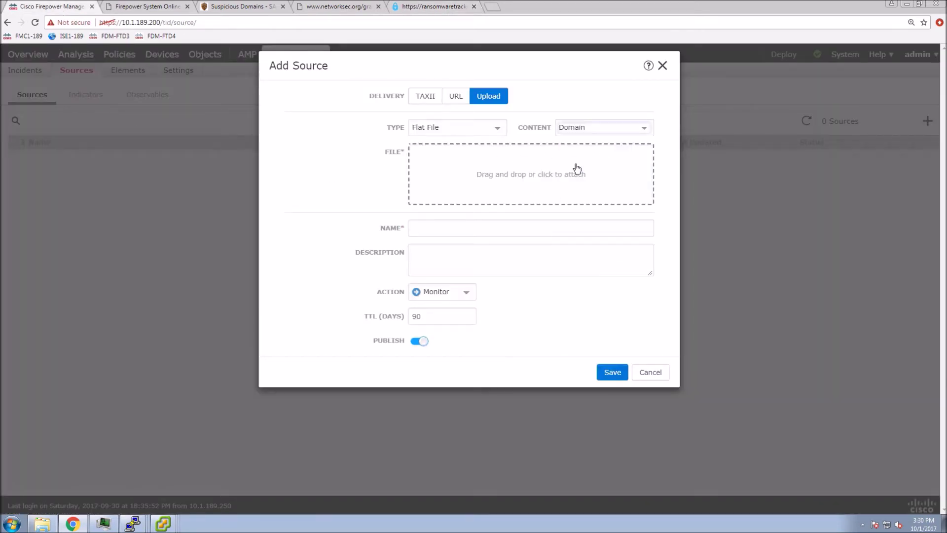
pyautogui.click(482, 169)
pyautogui.doubleClick(131, 94)
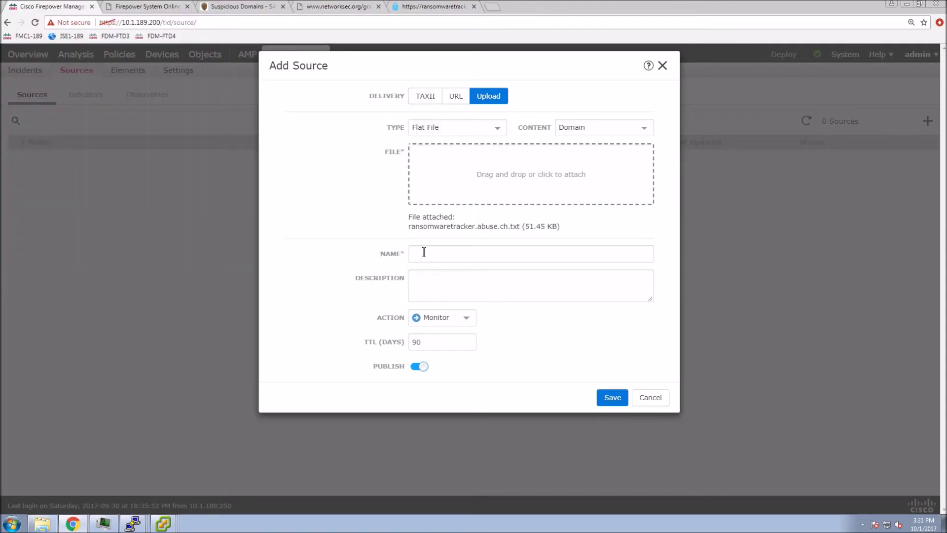
# Step: Name the source RansomwareTracker
pyautogui.click(423, 252)
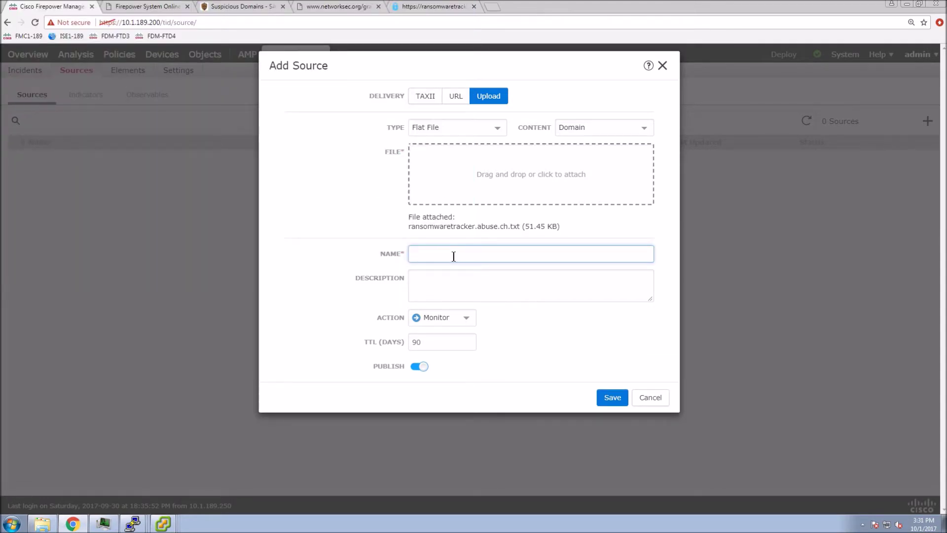
pyautogui.write('RansomwareTracker')
# Step: Paste the attached-file note as description, set action to Block, and save
pyautogui.moveTo(520, 226); pyautogui.dragTo(409, 217)
pyautogui.hotkey('ctrl', 'c')
pyautogui.click(444, 276)
pyautogui.hotkey('ctrl', 'v')
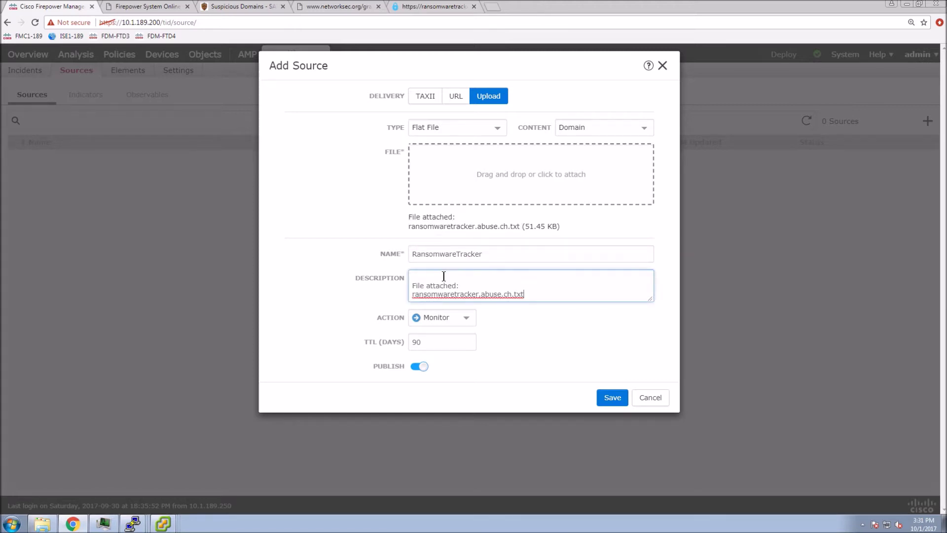
pyautogui.click(470, 323)
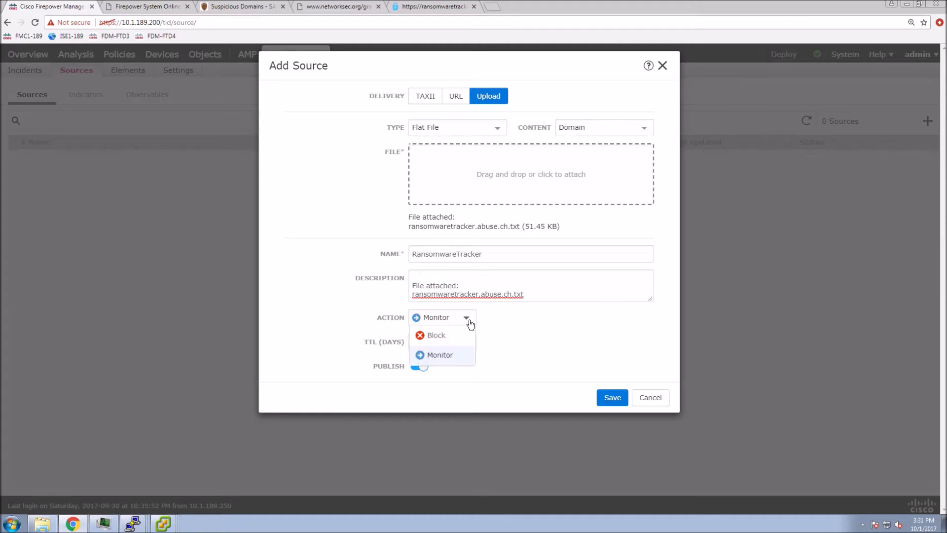
pyautogui.click(433, 337)
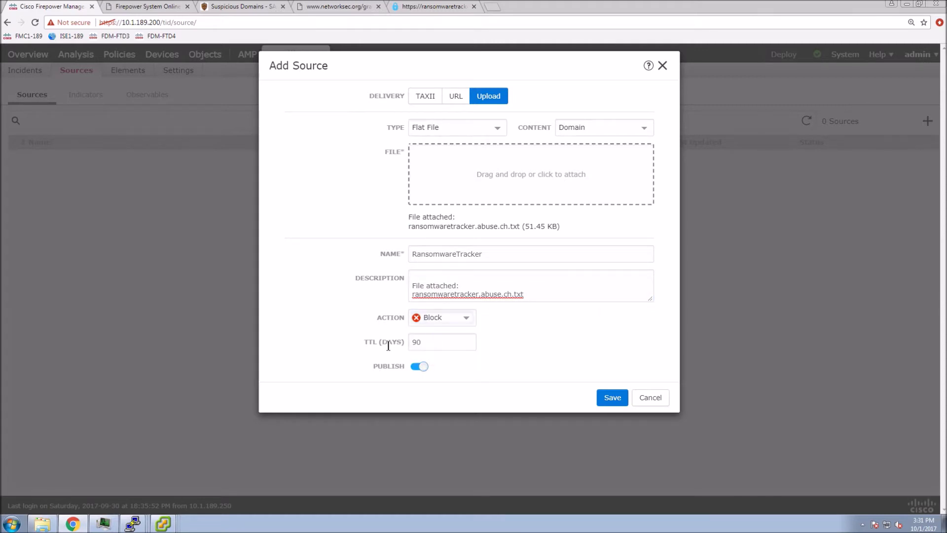
pyautogui.click(611, 403)
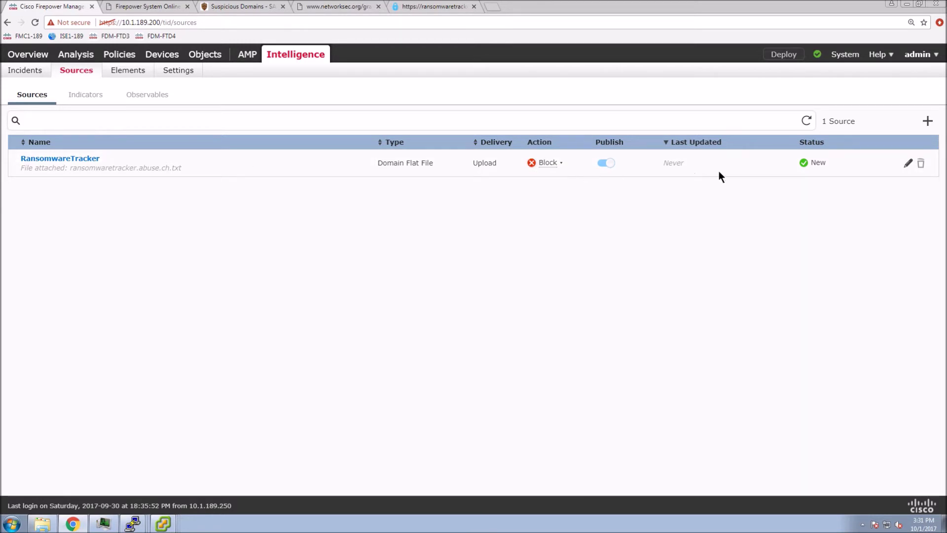
pyautogui.click(906, 164)
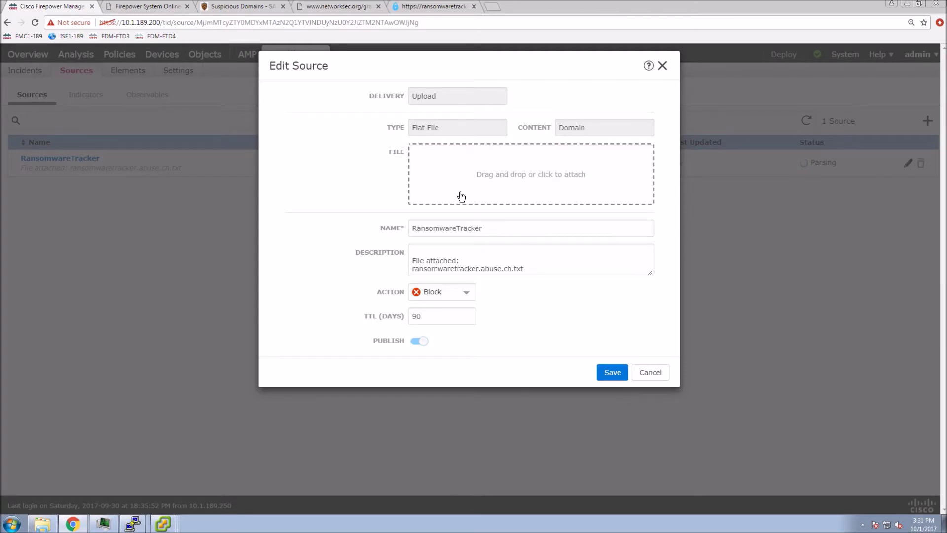
pyautogui.click(662, 377)
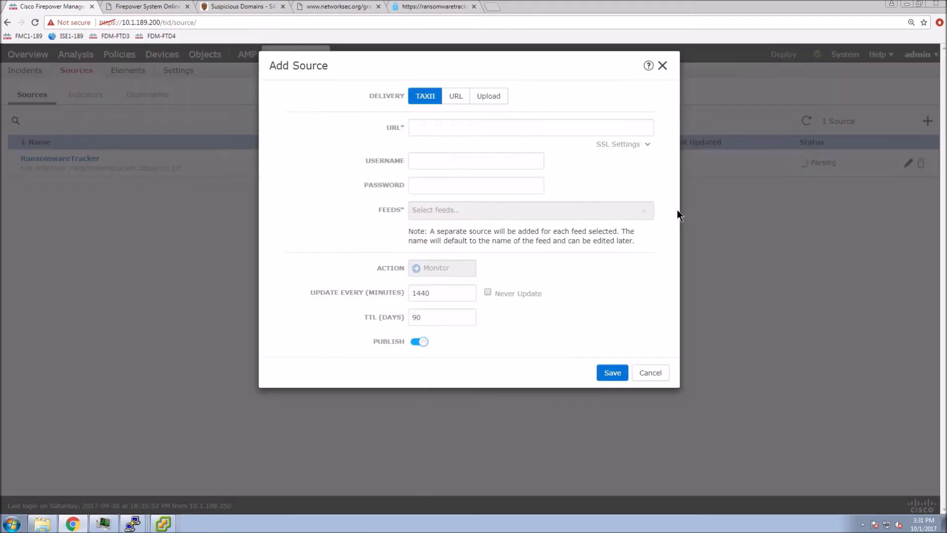
# Step: Choose Upload, Flat File and Domain content, and attach the ThreatExpert.com file
pyautogui.click(486, 99)
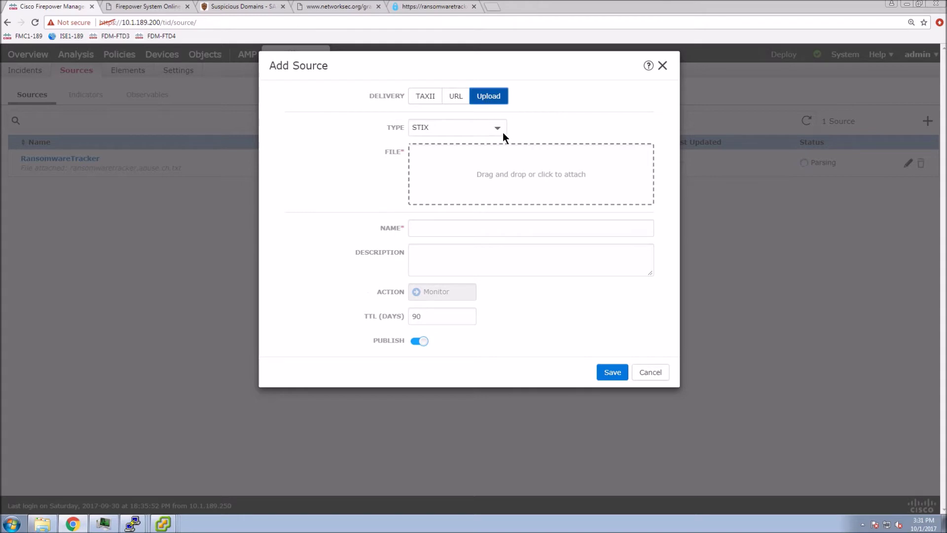
pyautogui.click(499, 129)
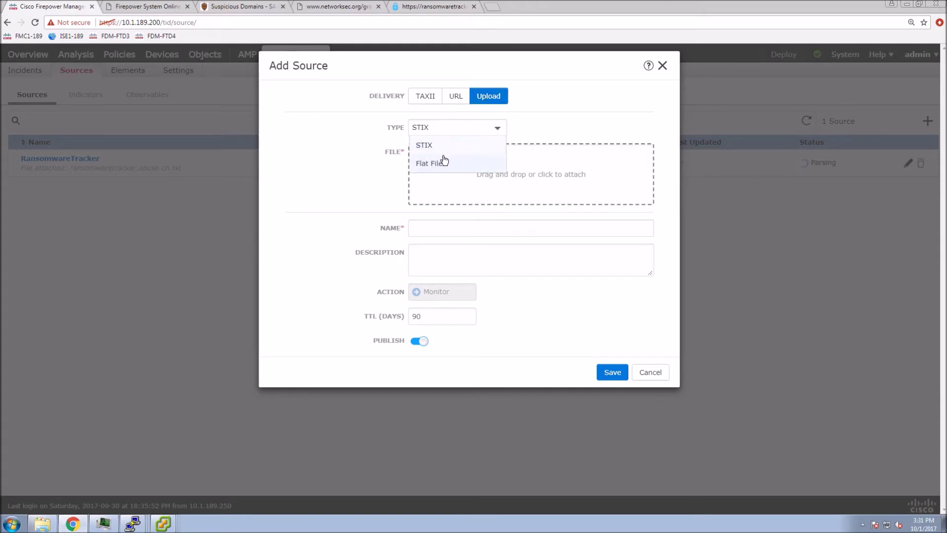
pyautogui.click(430, 164)
pyautogui.click(611, 127)
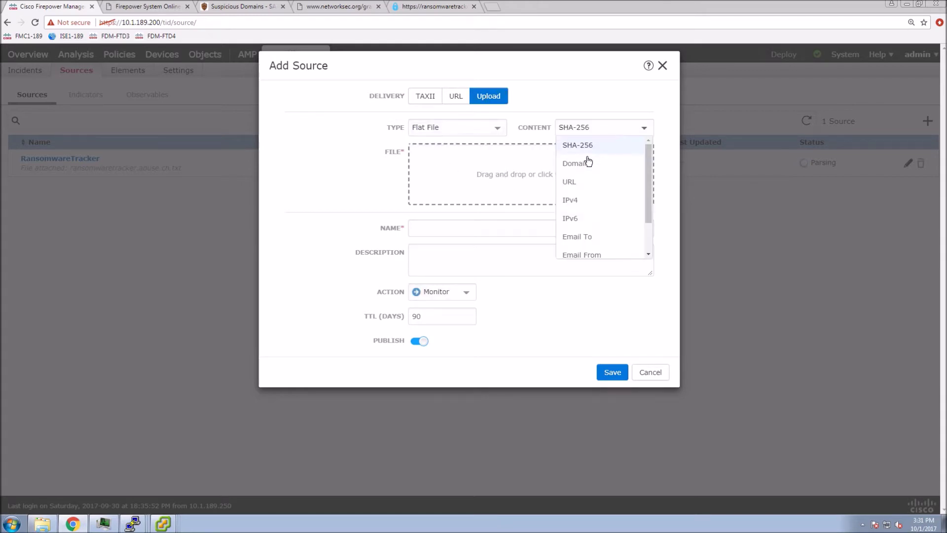
pyautogui.click(567, 161)
pyautogui.click(489, 171)
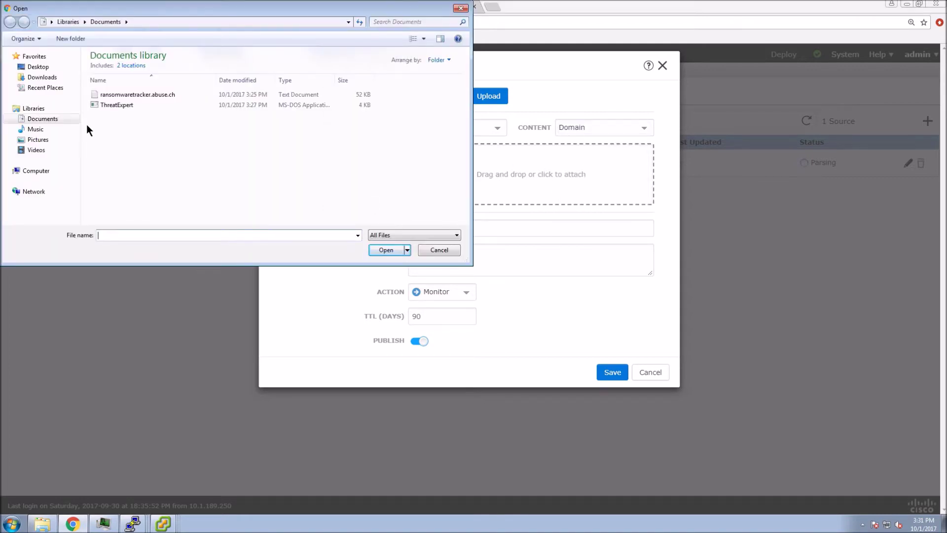
pyautogui.doubleClick(114, 105)
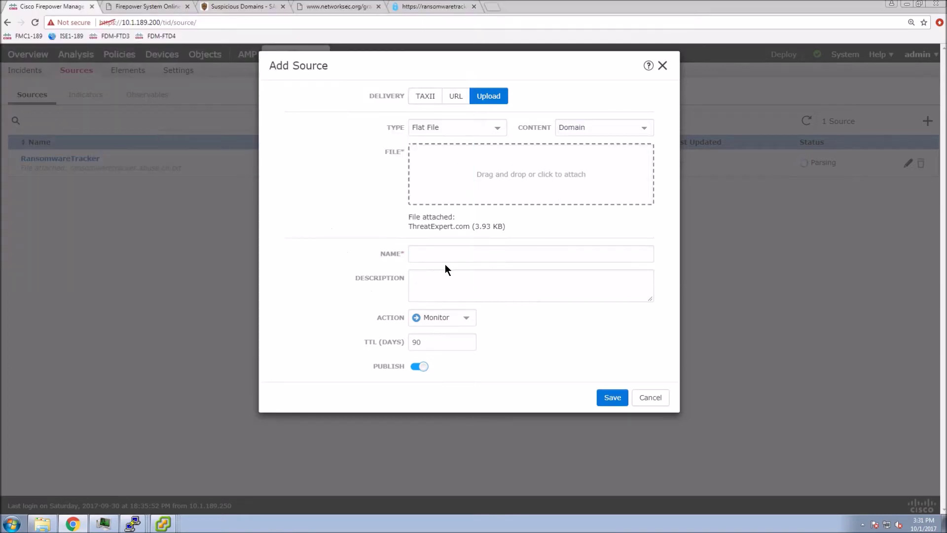
# Step: Name the source ThreatExpert, set its action to Block, and save
pyautogui.click(431, 253)
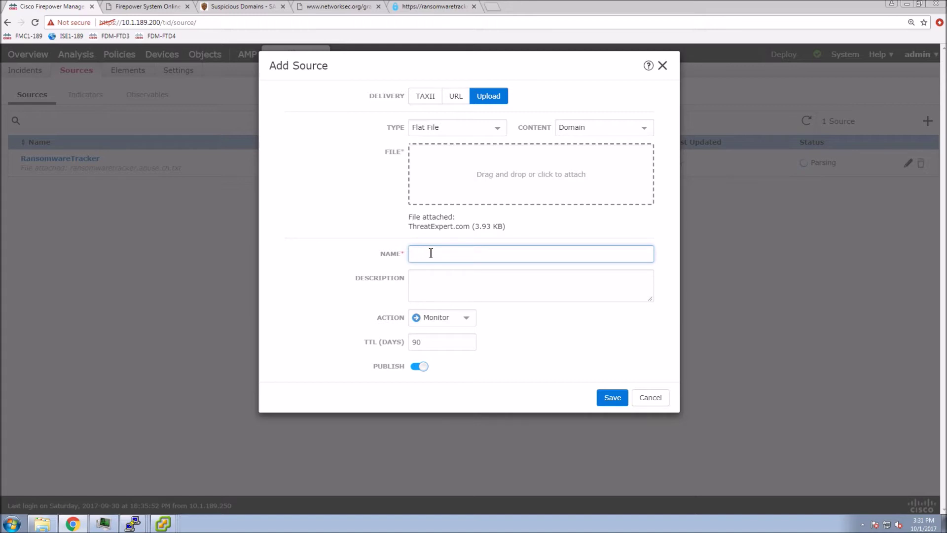
pyautogui.write('ThreatExpert')
pyautogui.click(432, 285)
pyautogui.click(459, 320)
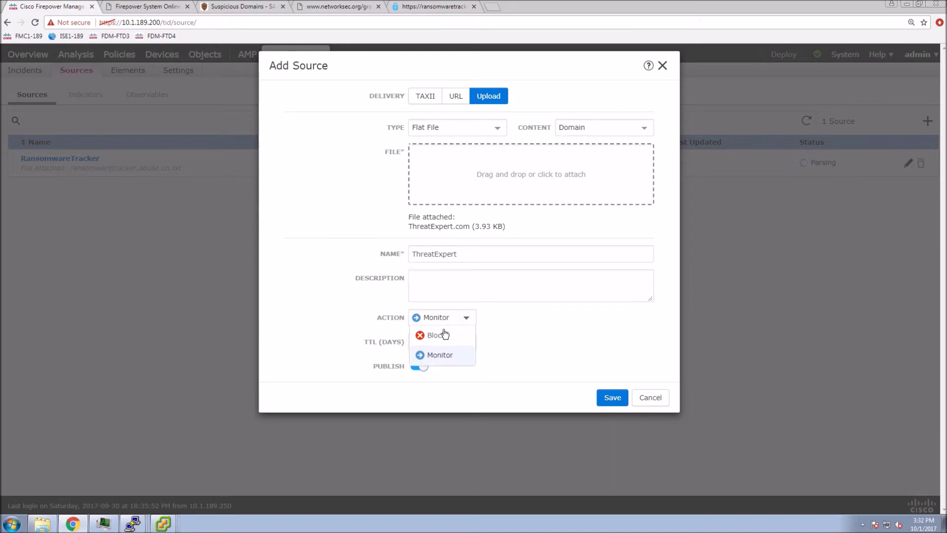
pyautogui.click(438, 335)
pyautogui.click(607, 401)
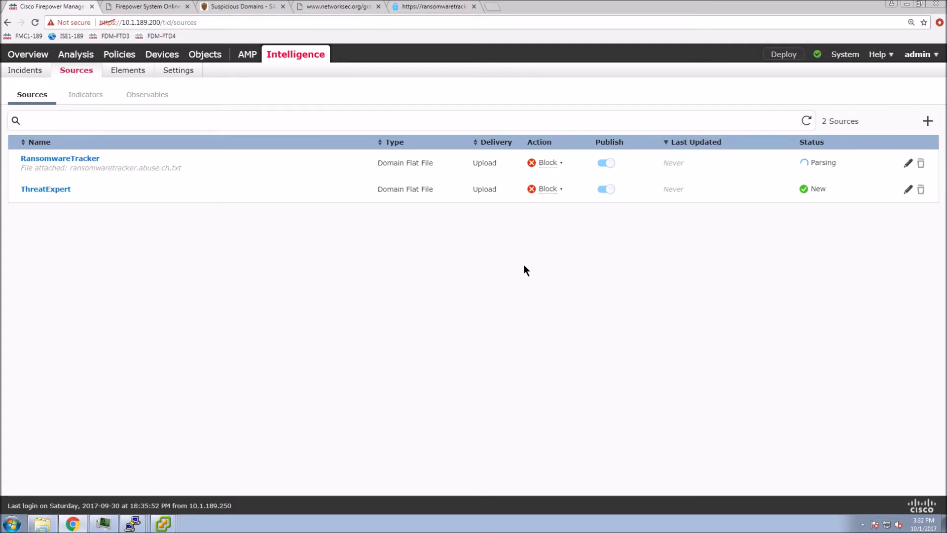
pyautogui.click(79, 97)
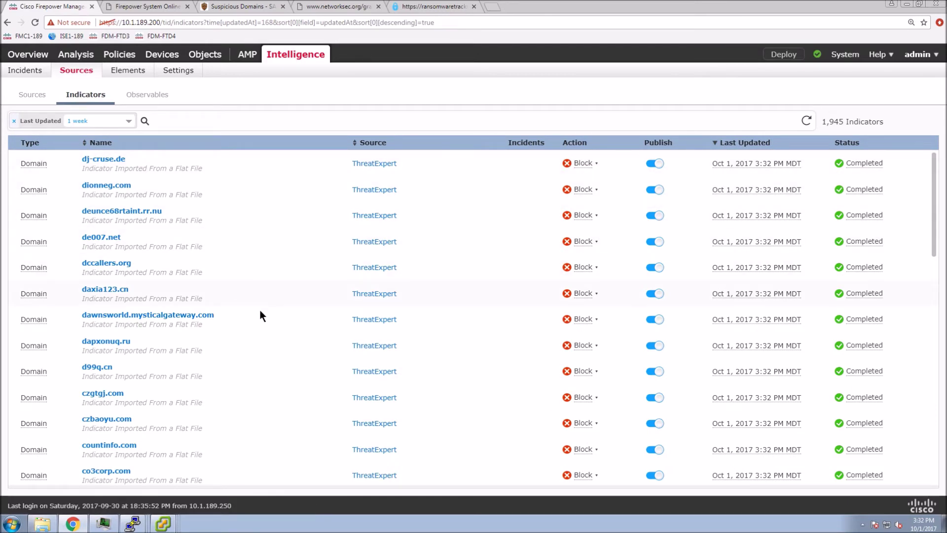
pyautogui.scroll(-15, 260, 310)
pyautogui.click(143, 99)
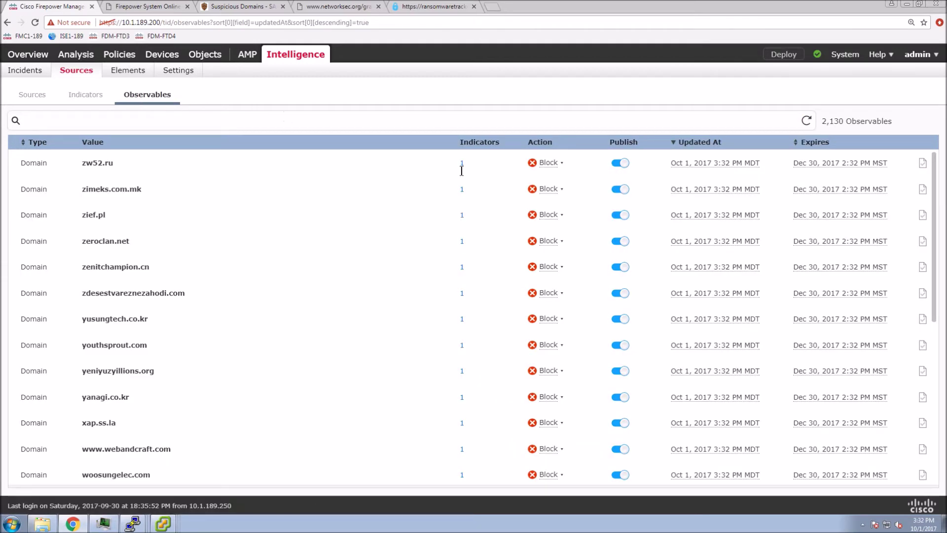
pyautogui.click(29, 94)
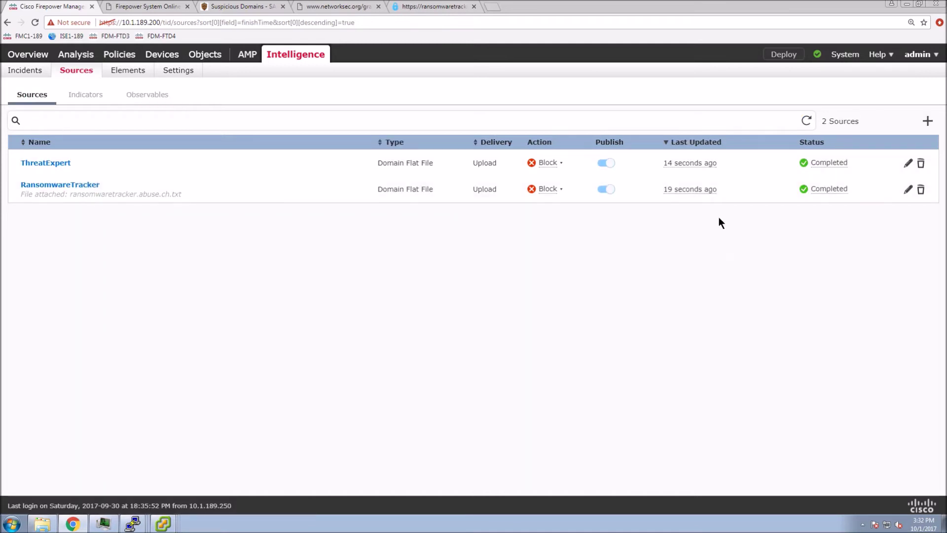
# Step: Open Intelligence > Incidents (0 incidents), then bring the L1-VL188-Host2 console forward
pyautogui.click(30, 75)
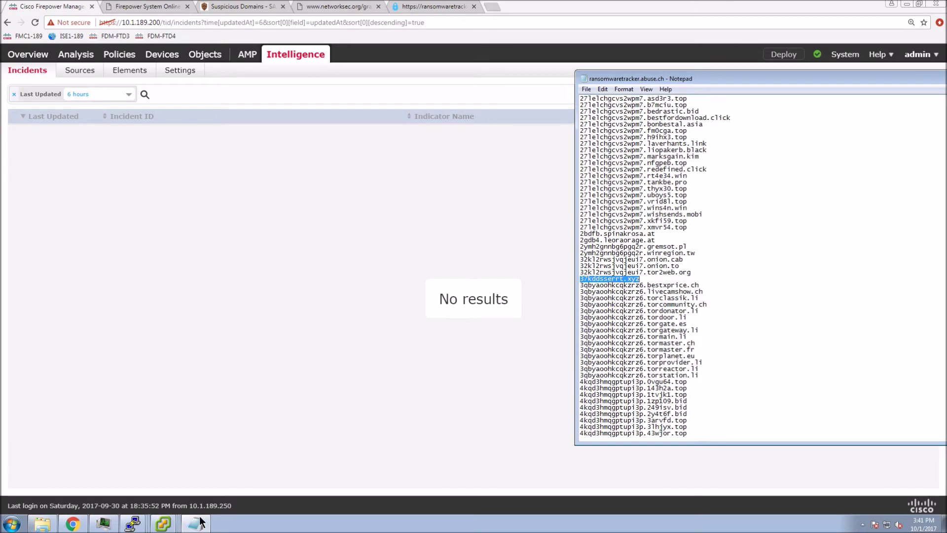
pyautogui.click(163, 524)
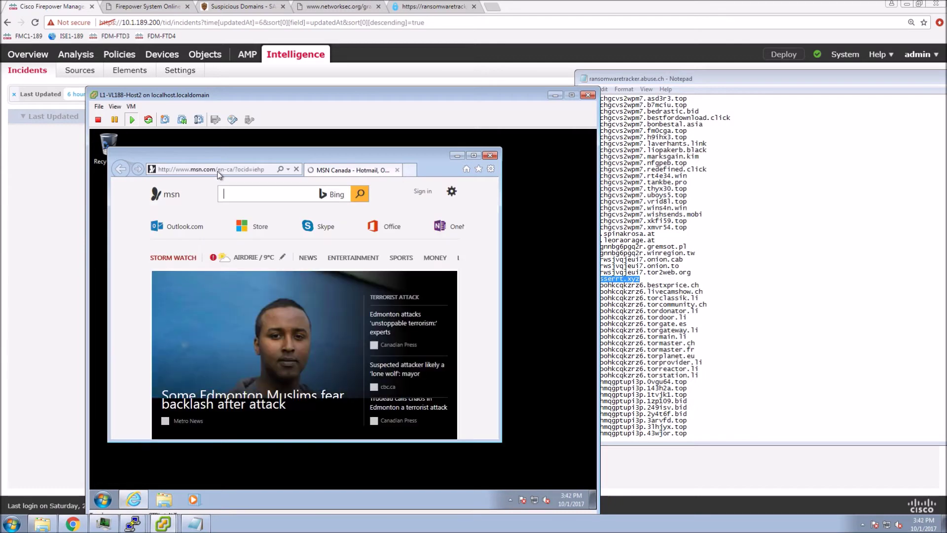
# Step: Enter 37kddsserrt.xyz in Internet Explorer's address bar and load it
pyautogui.click(225, 170)
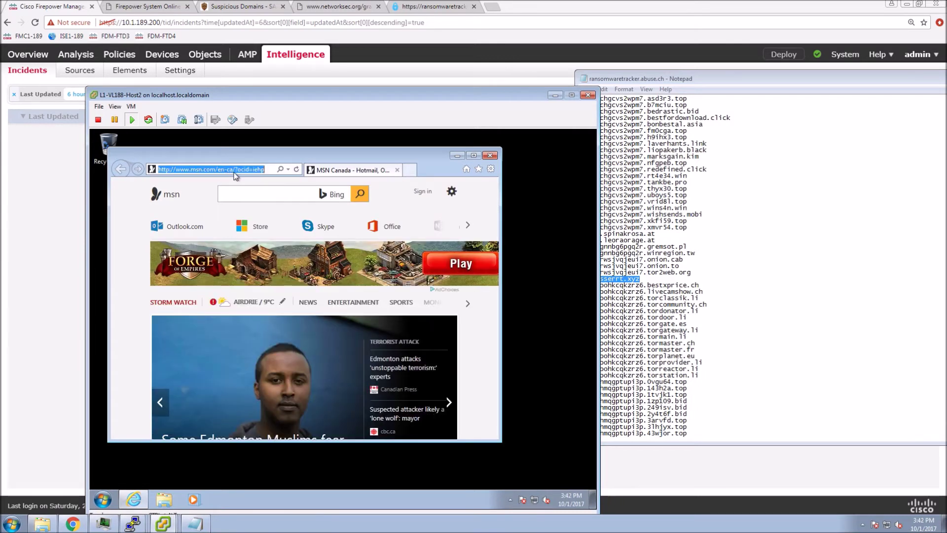
pyautogui.write('37kddsserrt.xyz')
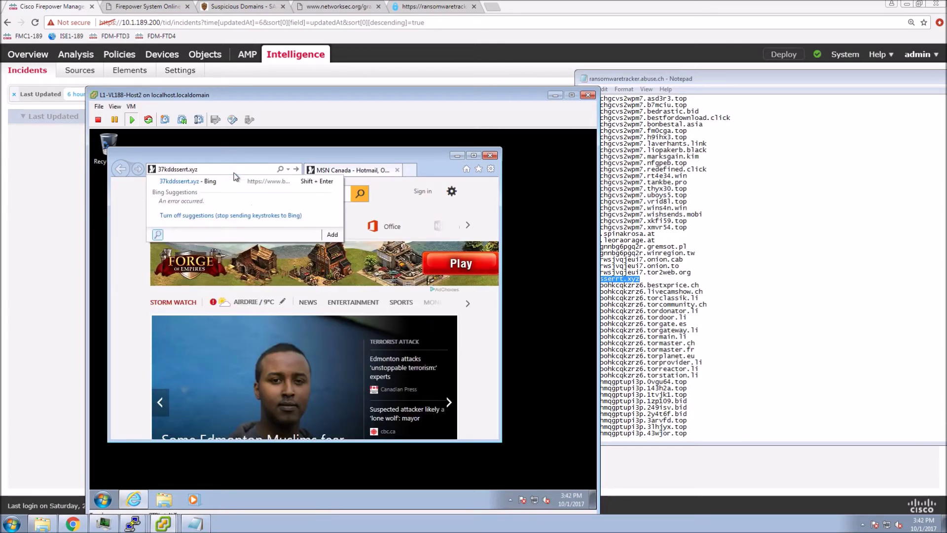
pyautogui.press('Return')
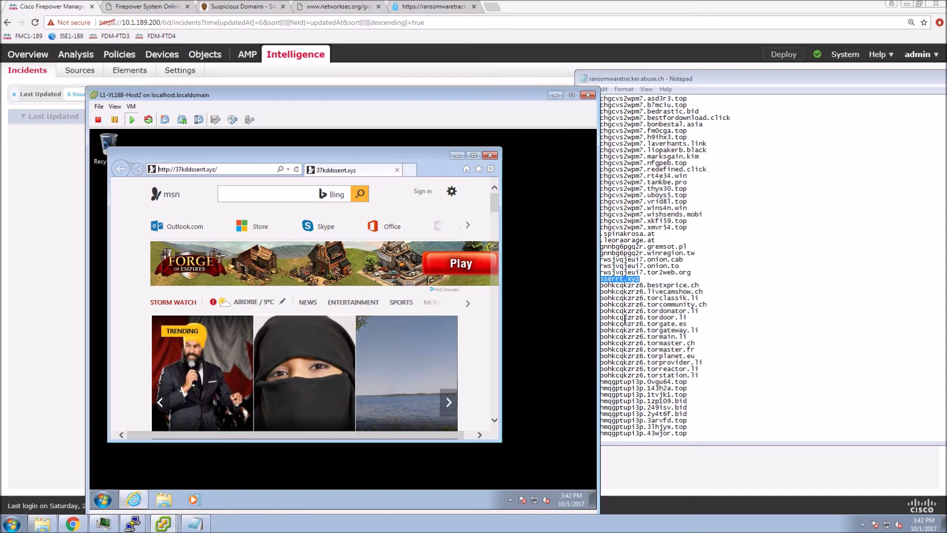
# Step: Return to Firepower and refresh the Incidents page to reveal DOM-20171001-3
pyautogui.click(74, 315)
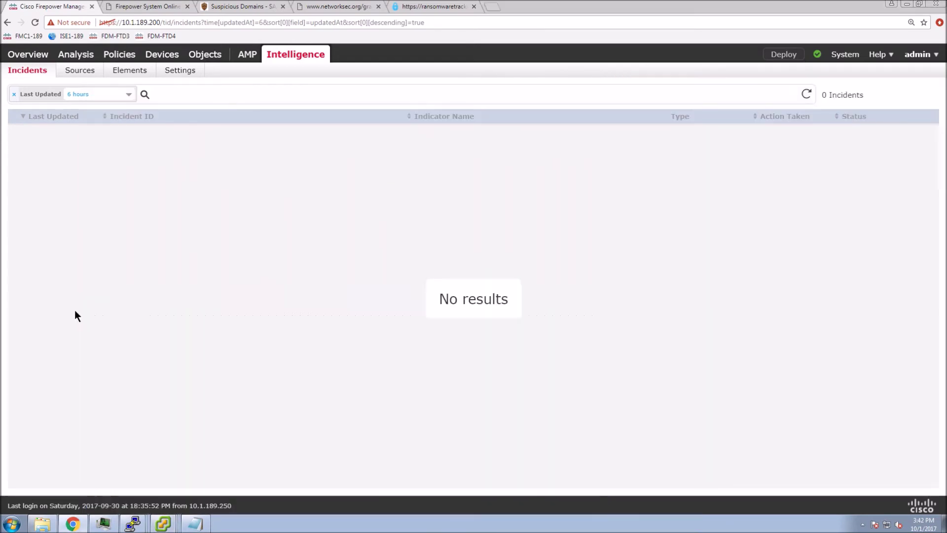
pyautogui.press('F5')
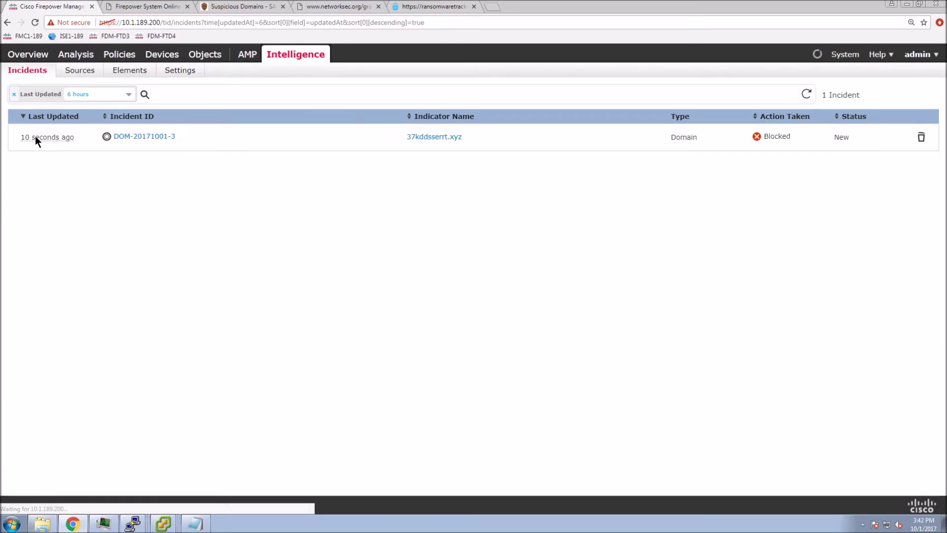
pyautogui.moveTo(99, 142)
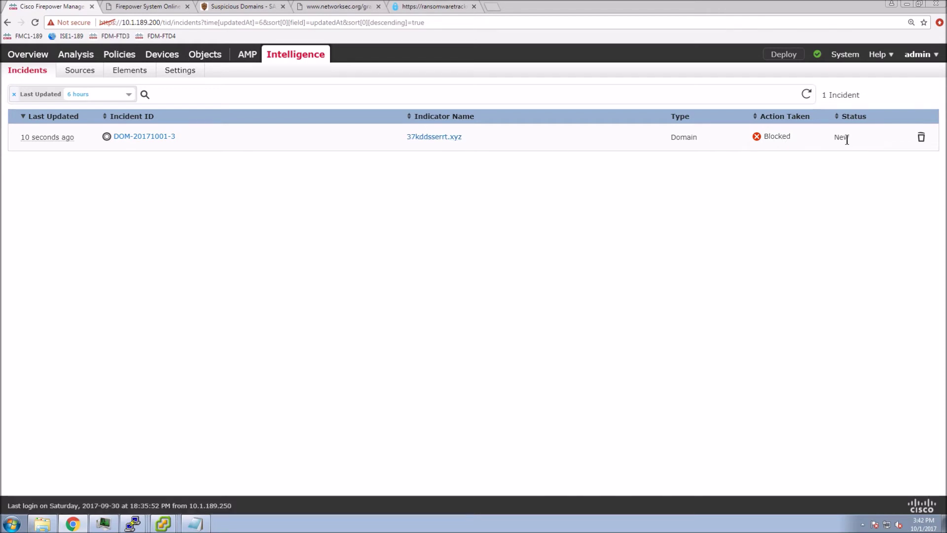
# Step: Review incident DOM-20171001-3's details, leaving its status New, then close it
pyautogui.click(132, 137)
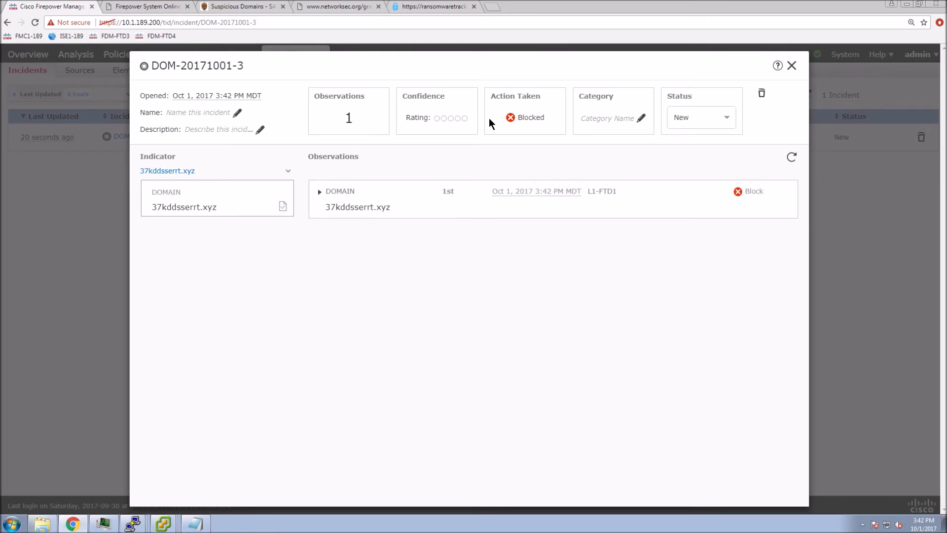
pyautogui.click(699, 123)
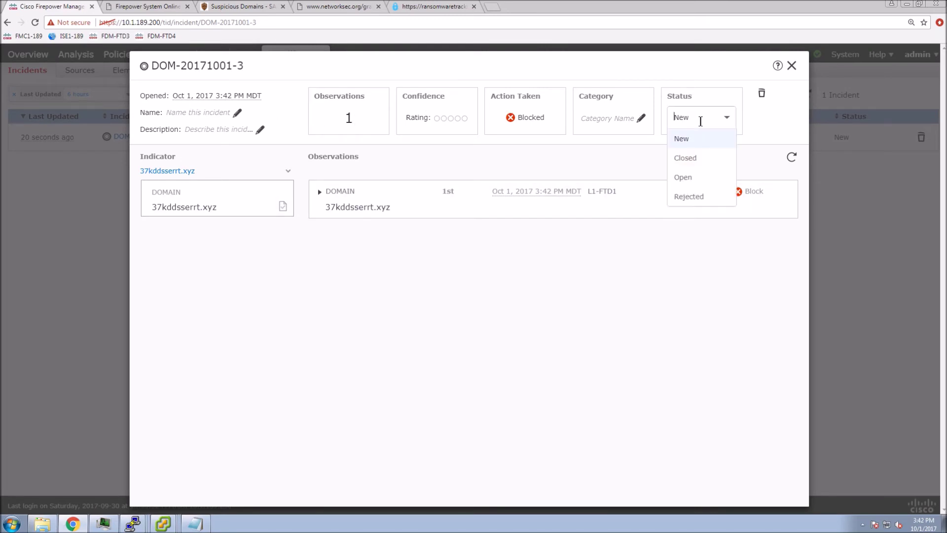
pyautogui.click(676, 217)
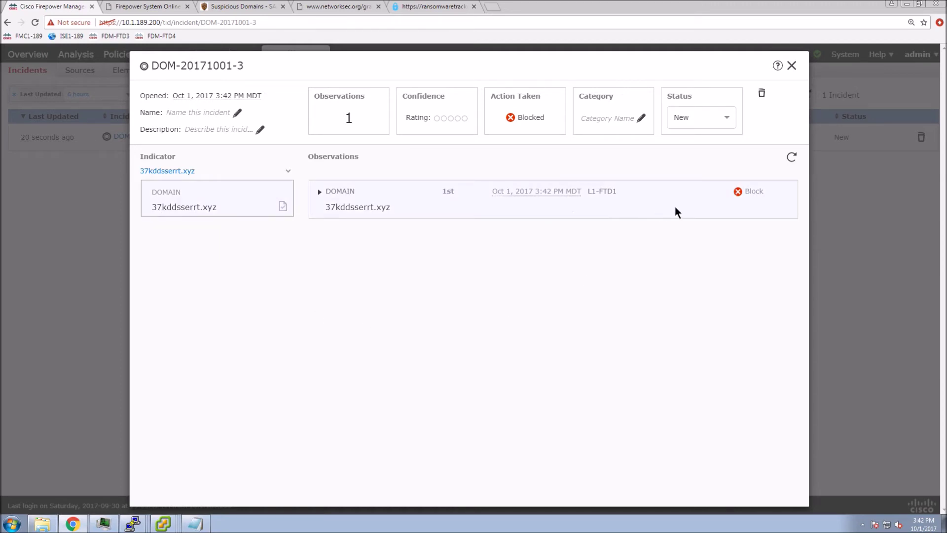
pyautogui.click(642, 118)
pyautogui.click(793, 67)
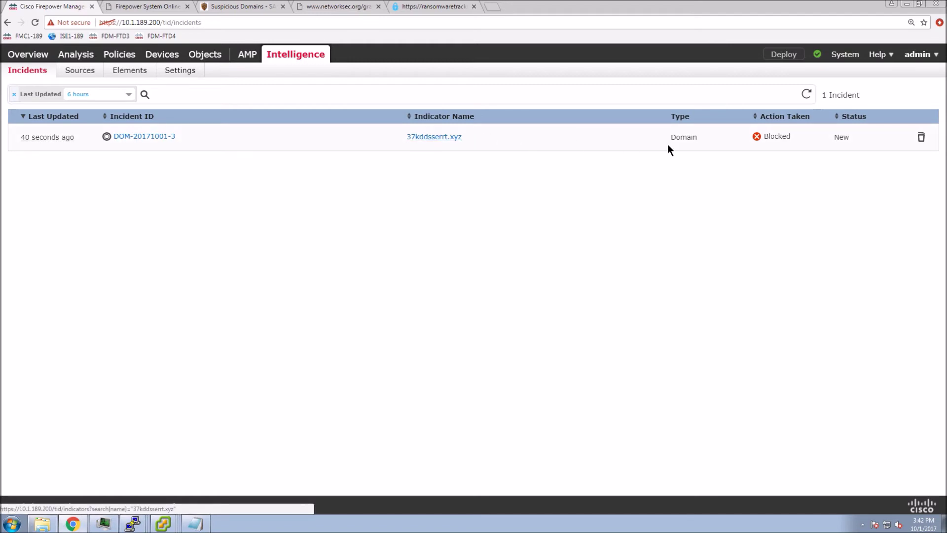
# Step: Bring up the test host console and select 2bdfb.spinakrosa.at in the Notepad domain list
pyautogui.click(162, 523)
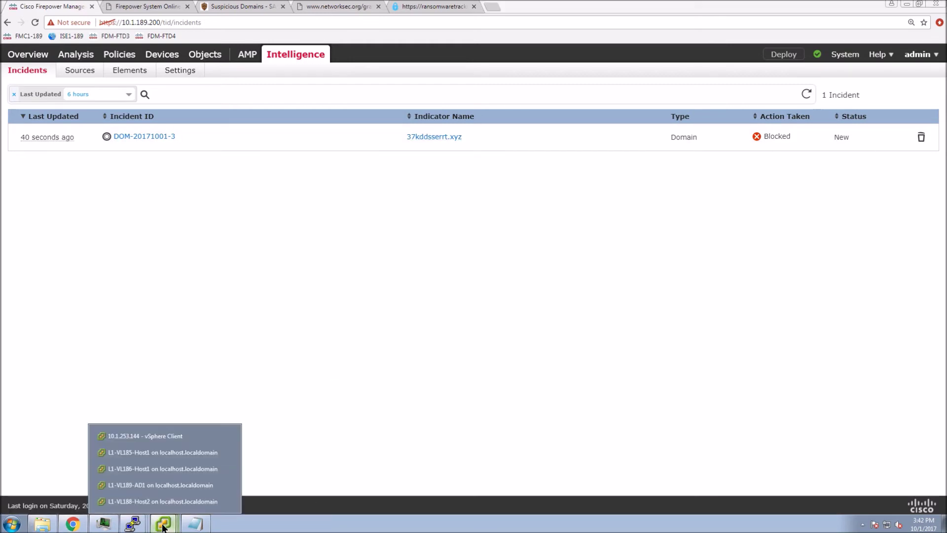
pyautogui.click(149, 502)
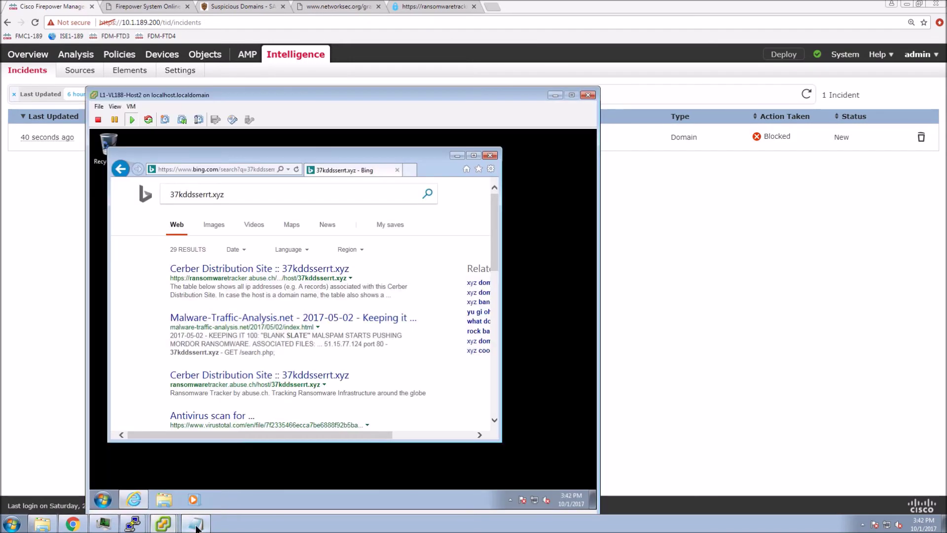
pyautogui.click(196, 523)
pyautogui.click(690, 279)
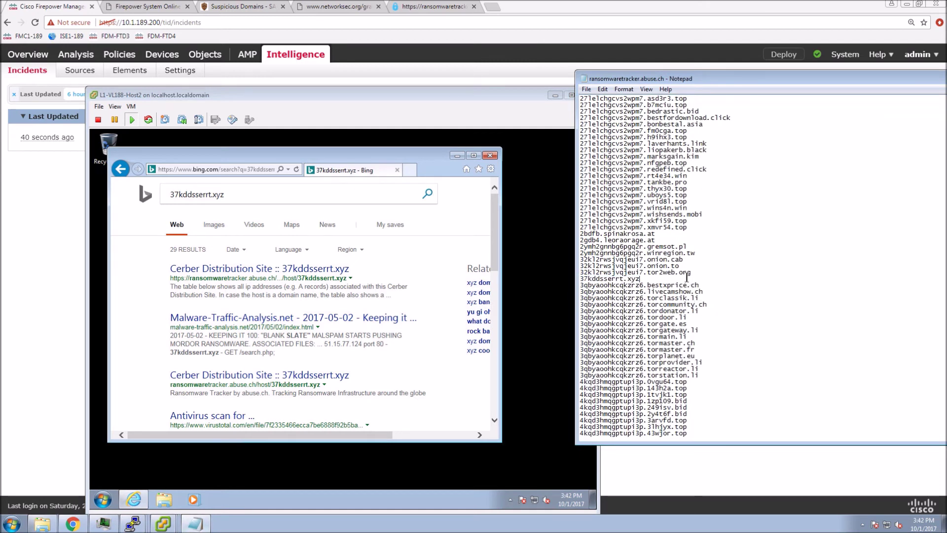
pyautogui.moveTo(657, 233); pyautogui.dragTo(563, 232)
pyautogui.click(200, 170)
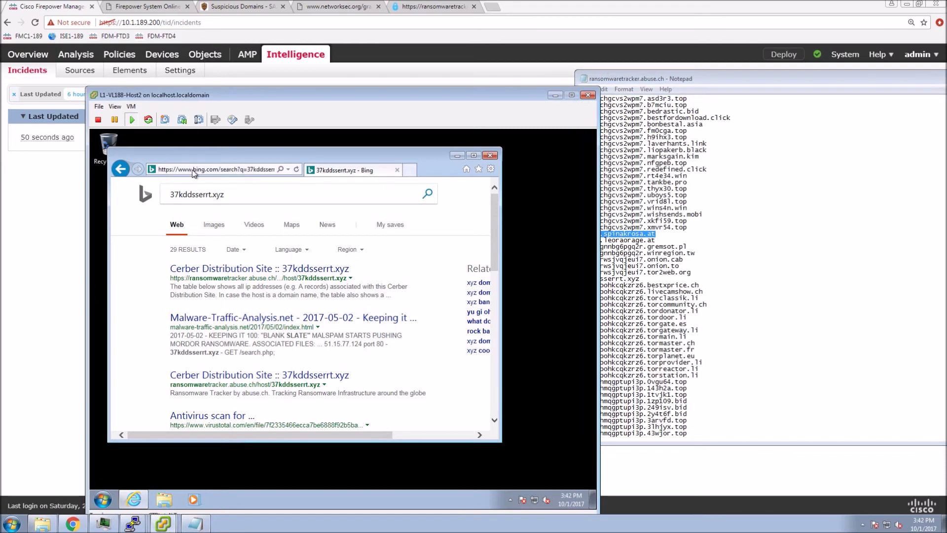
pyautogui.moveTo(384, 93); pyautogui.dragTo(355, 77)
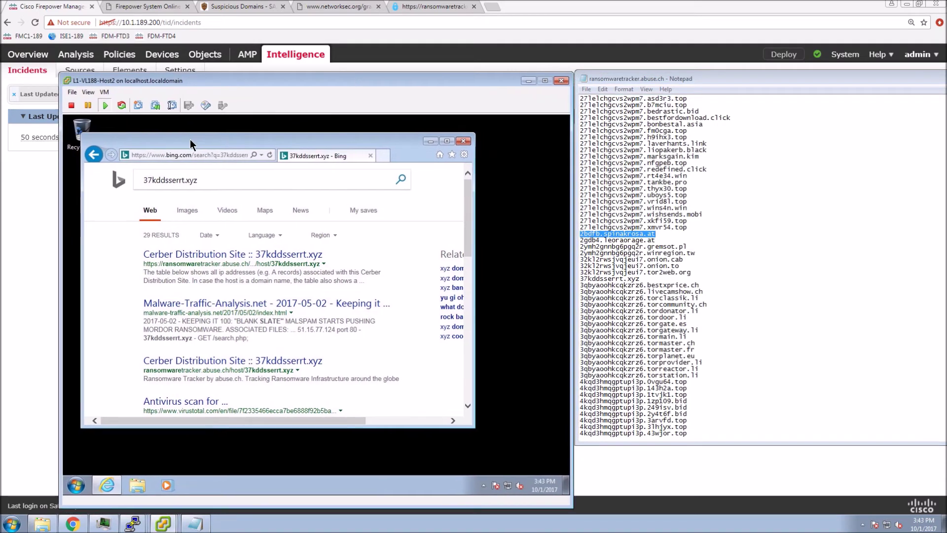
# Step: Browse to 2bdfb.spinakrosa.at in Internet Explorer, then return to Firepower incidents
pyautogui.click(177, 156)
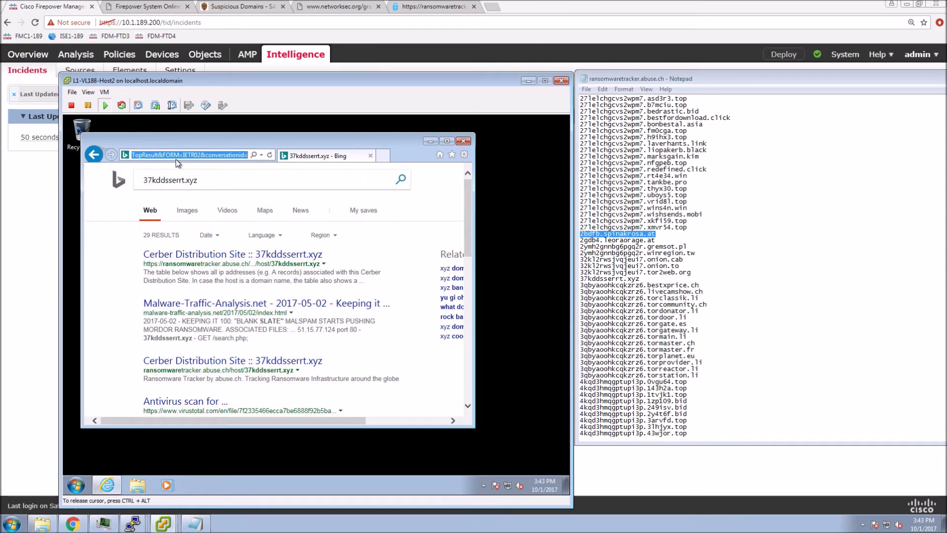
pyautogui.write('2b')
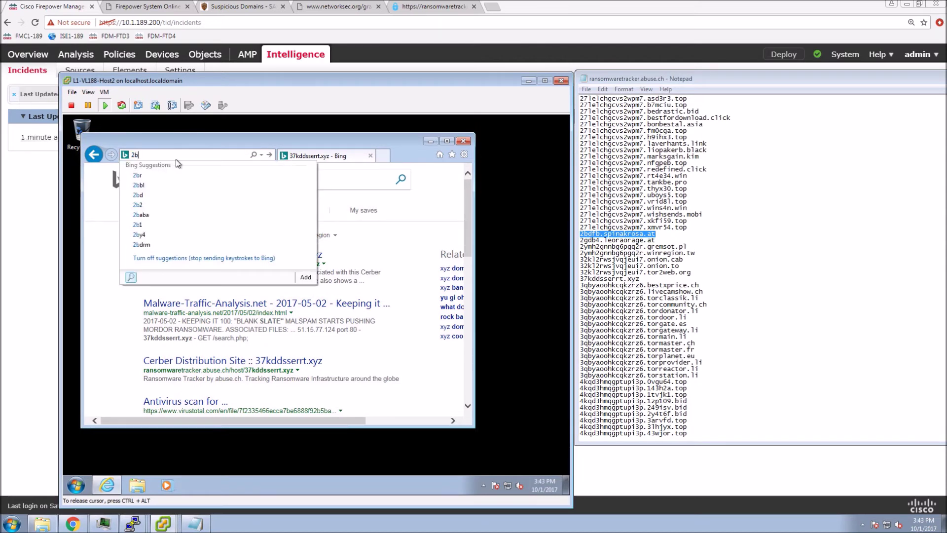
pyautogui.write('df')
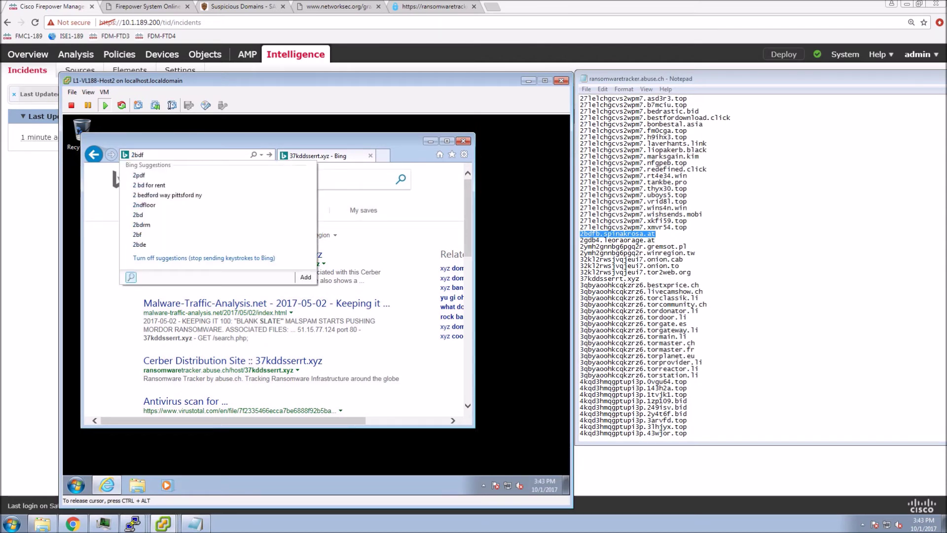
pyautogui.write('b.s')
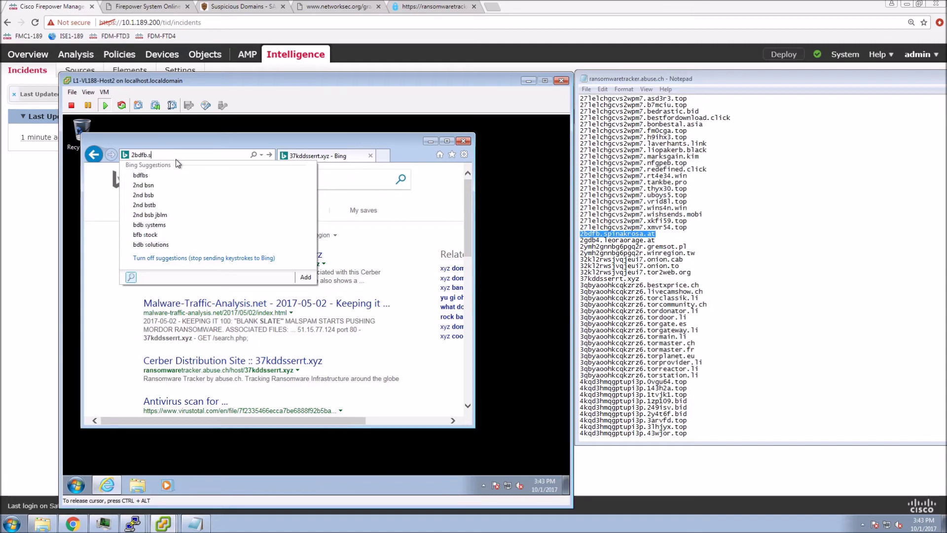
pyautogui.write('pina')
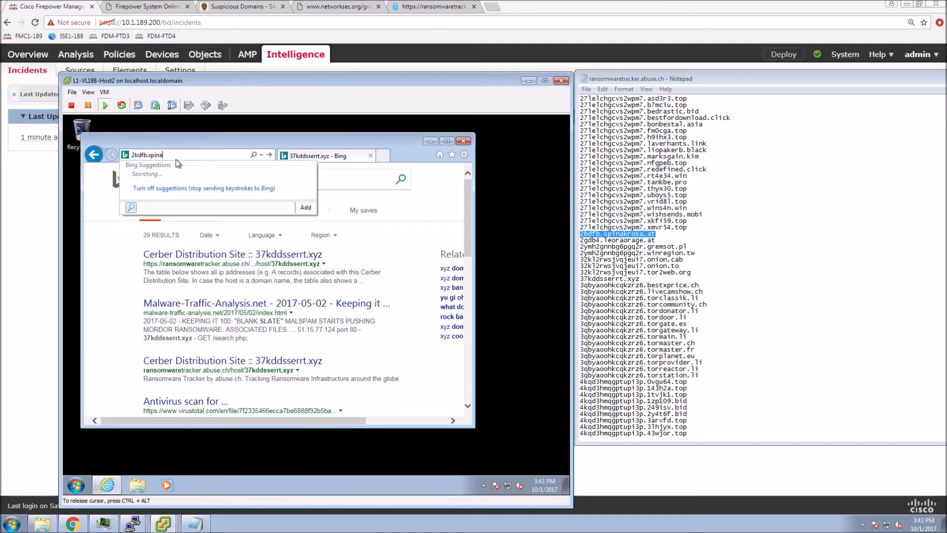
pyautogui.write('krosa.at')
pyautogui.press('Return')
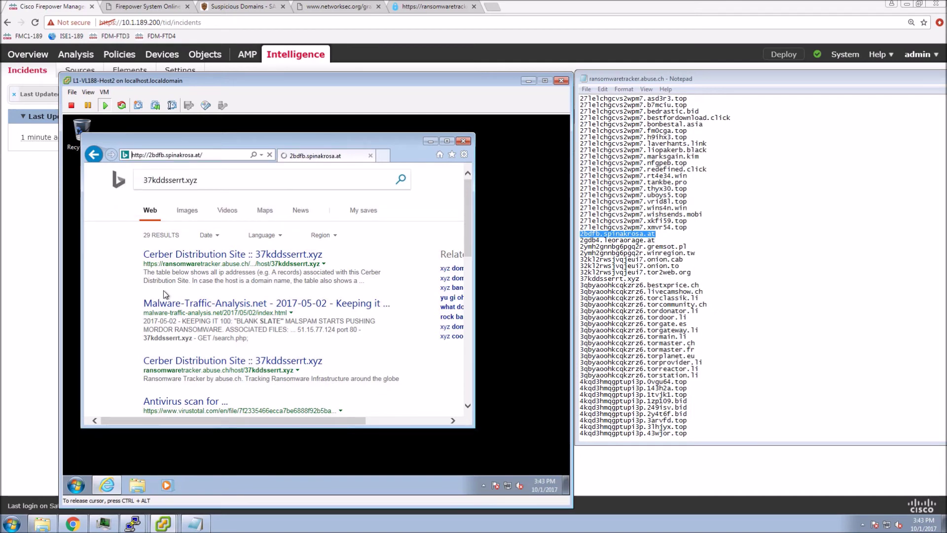
pyautogui.click(22, 312)
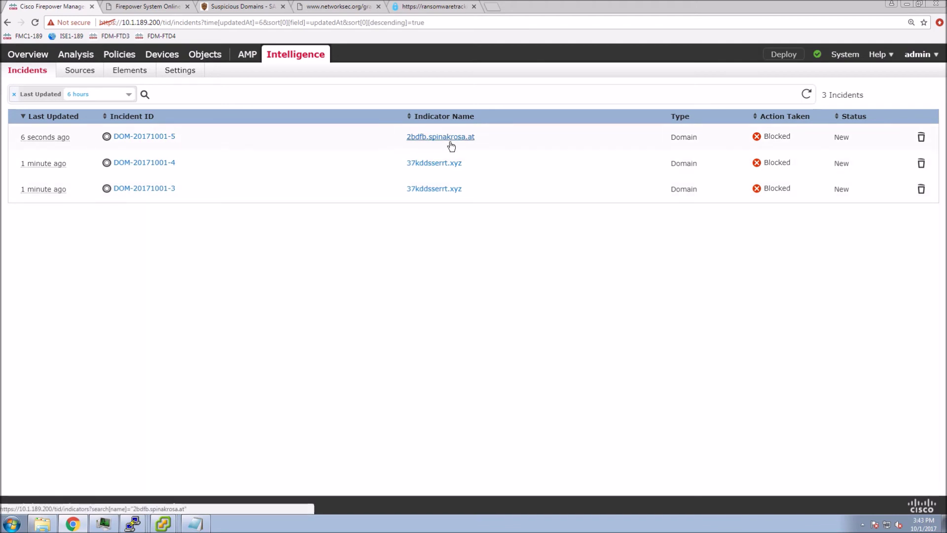
# Step: Rename incident DOM-20171001-5 to VL188-Host2-Spinakrosa, leaving the description empty
pyautogui.click(128, 139)
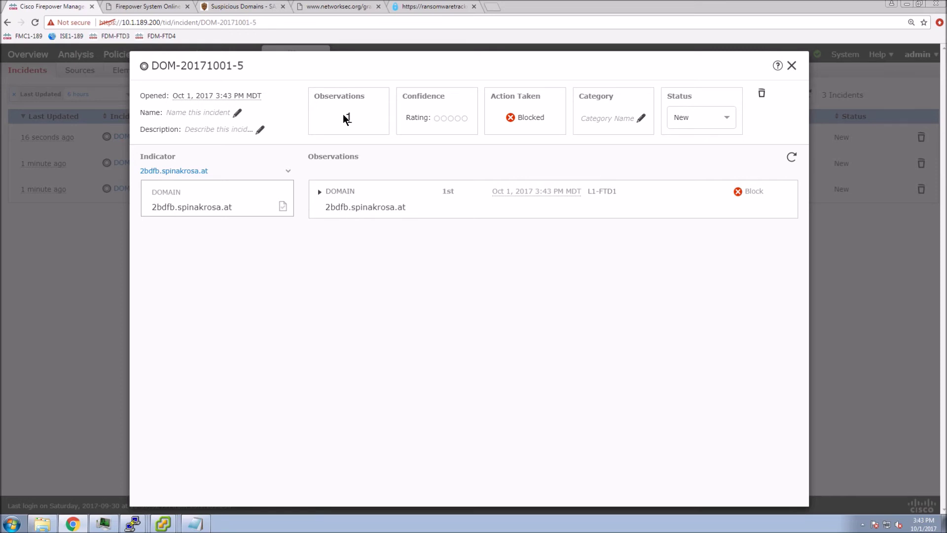
pyautogui.click(238, 114)
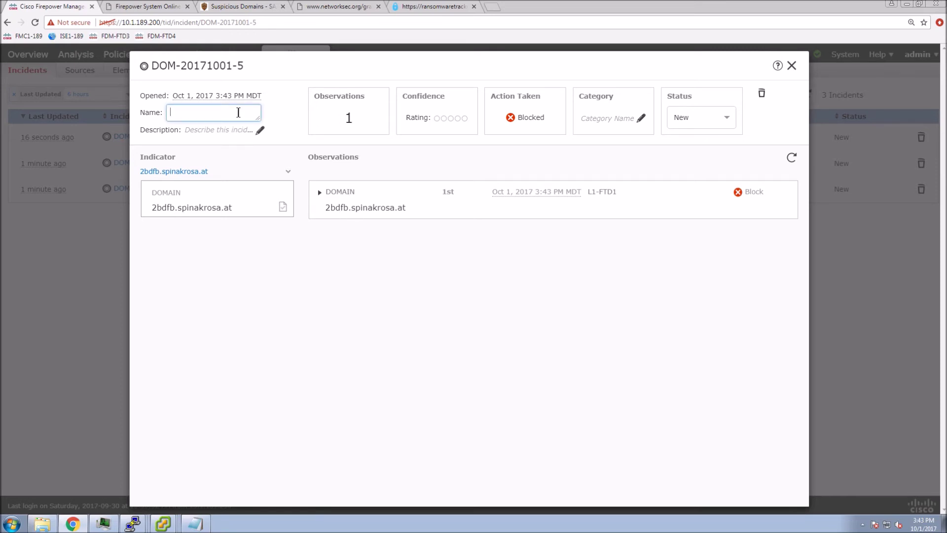
pyautogui.write('VL188-Host2-Spinakrsoa')
pyautogui.press('BackSpace')
pyautogui.click(210, 130)
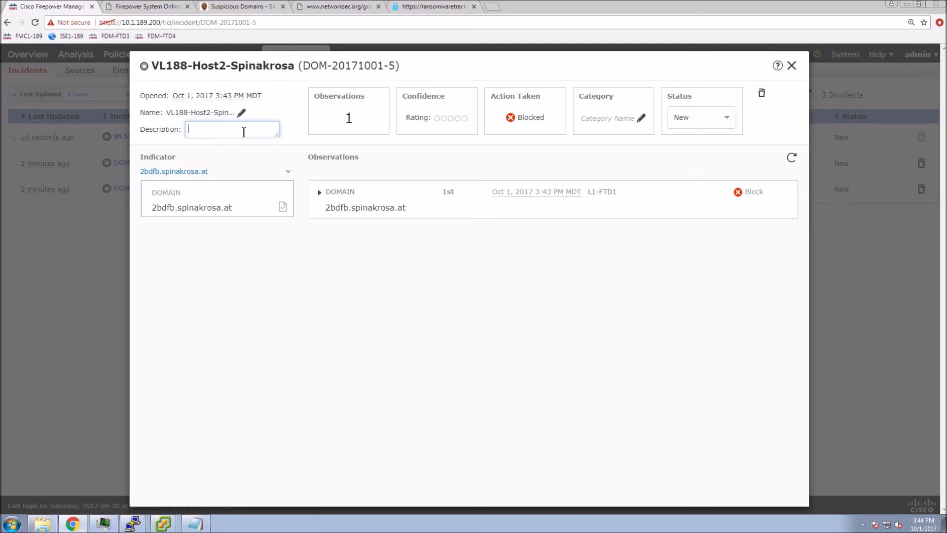
pyautogui.click(278, 143)
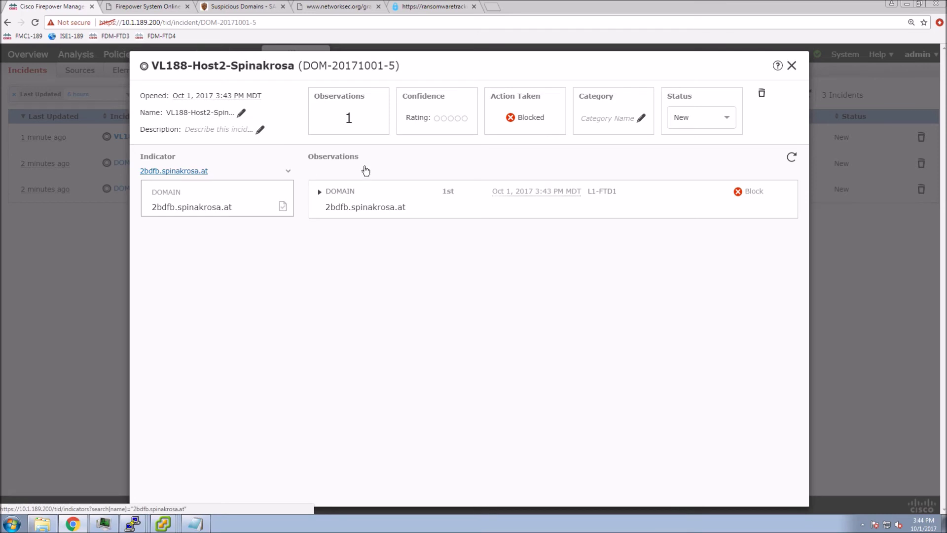
pyautogui.click(284, 209)
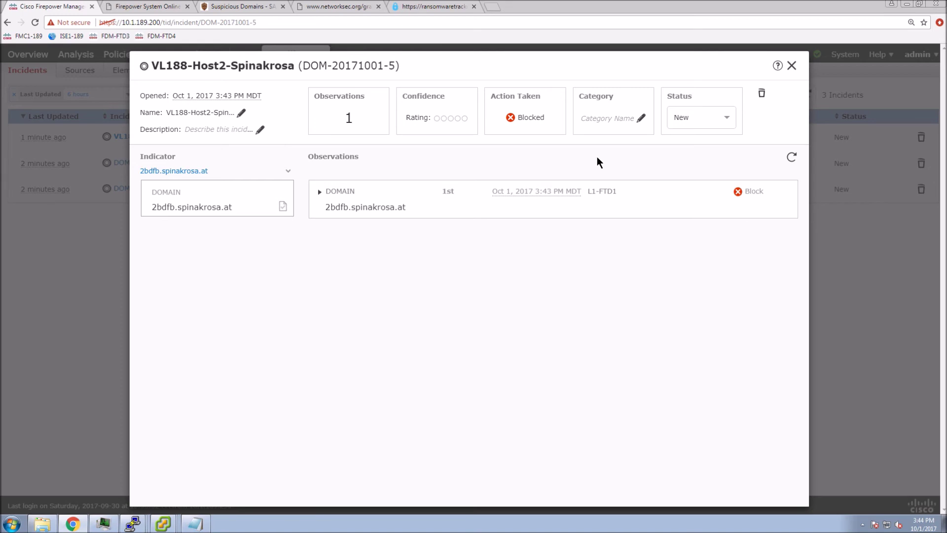
# Step: Set the incident's status to Closed and close its details
pyautogui.click(734, 117)
pyautogui.click(728, 119)
pyautogui.click(726, 120)
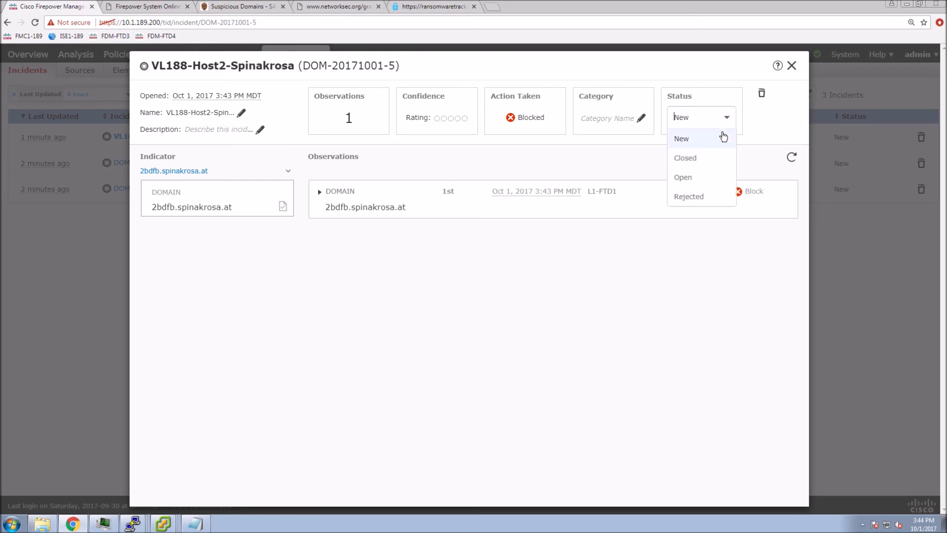
pyautogui.click(697, 159)
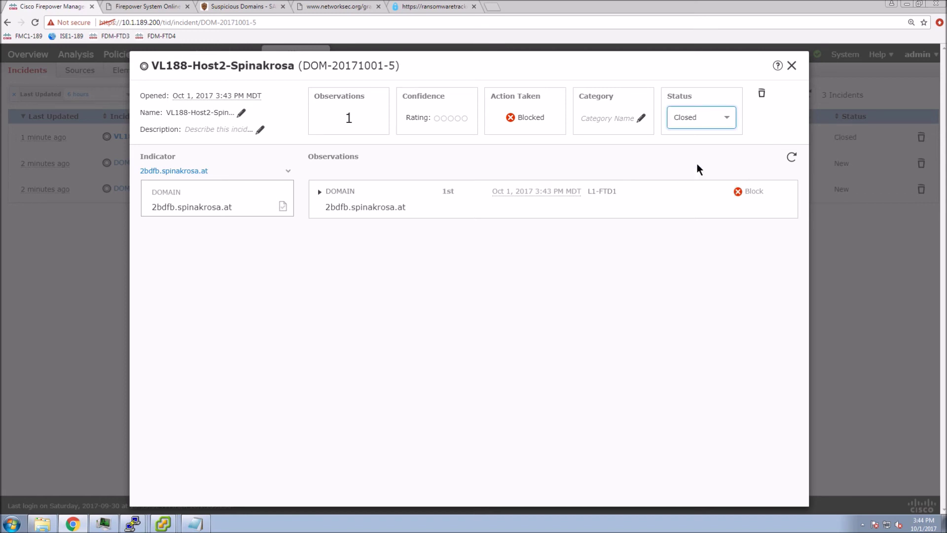
pyautogui.click(790, 66)
pyautogui.click(439, 306)
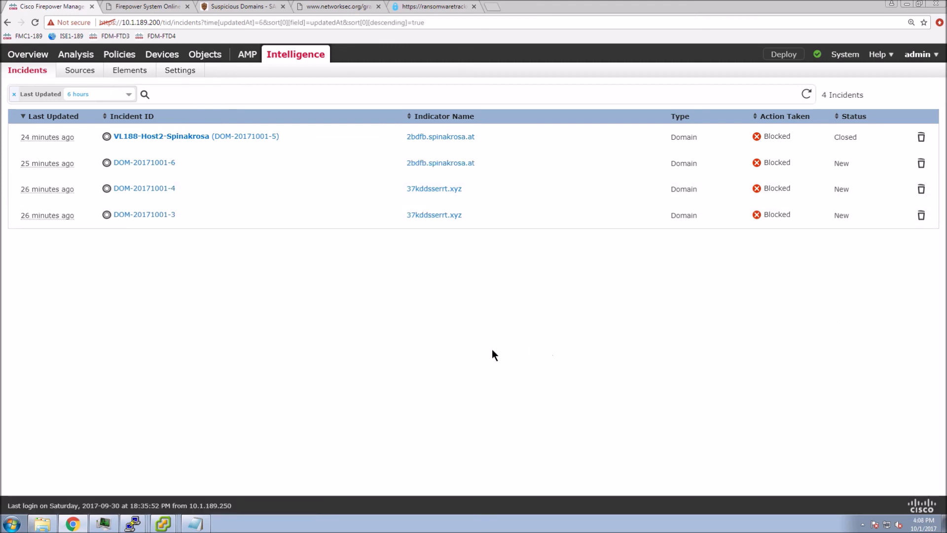
# Step: Search Connection Events with Action set to Block, yielding six DNS Block events
pyautogui.moveTo(76, 56)
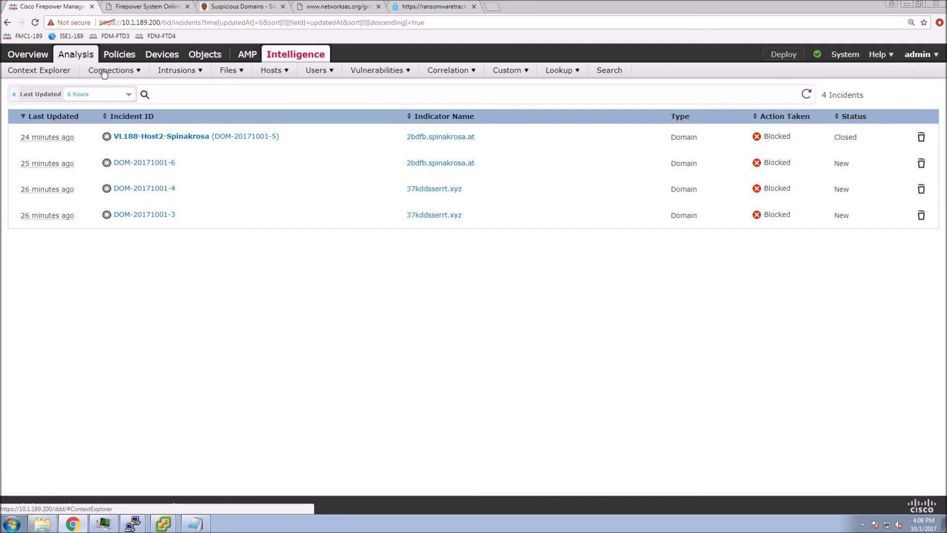
pyautogui.moveTo(123, 73)
pyautogui.click(108, 88)
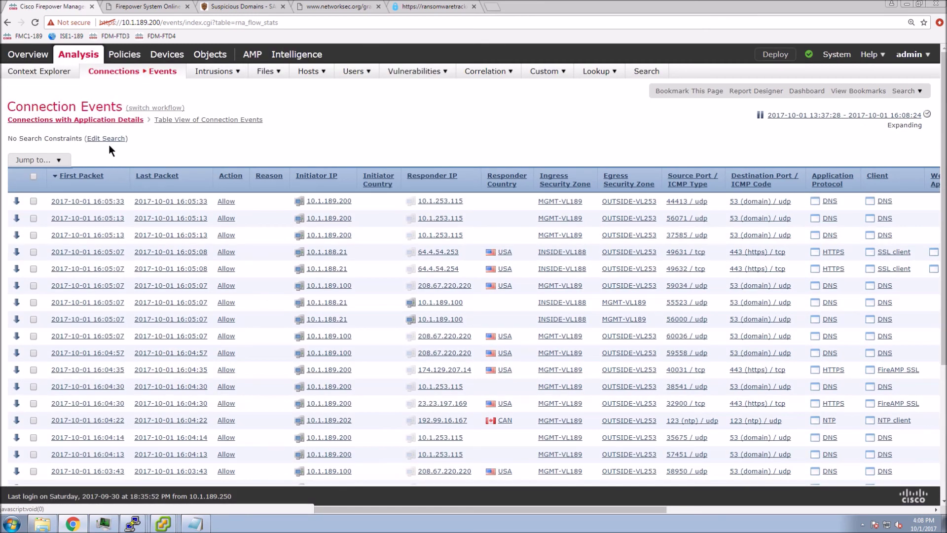
pyautogui.click(106, 140)
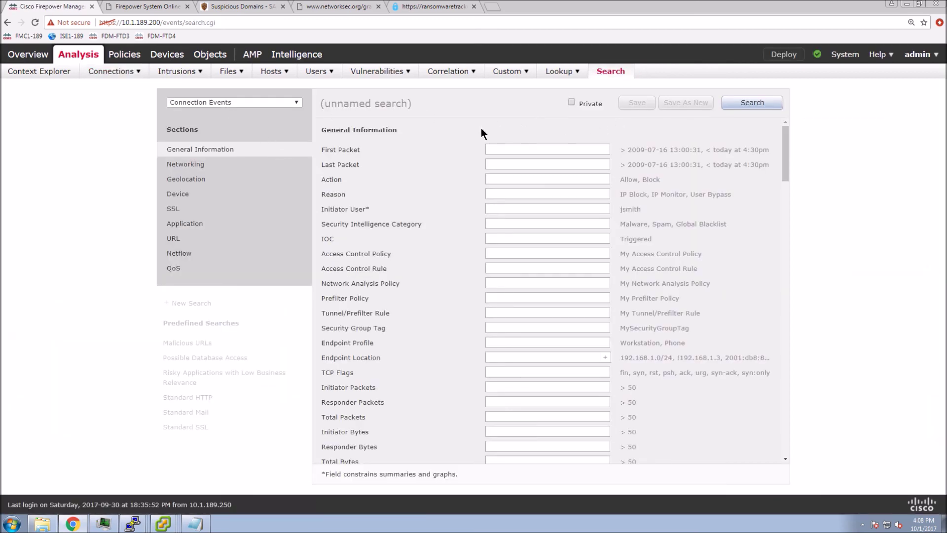
pyautogui.click(507, 176)
pyautogui.write('Block')
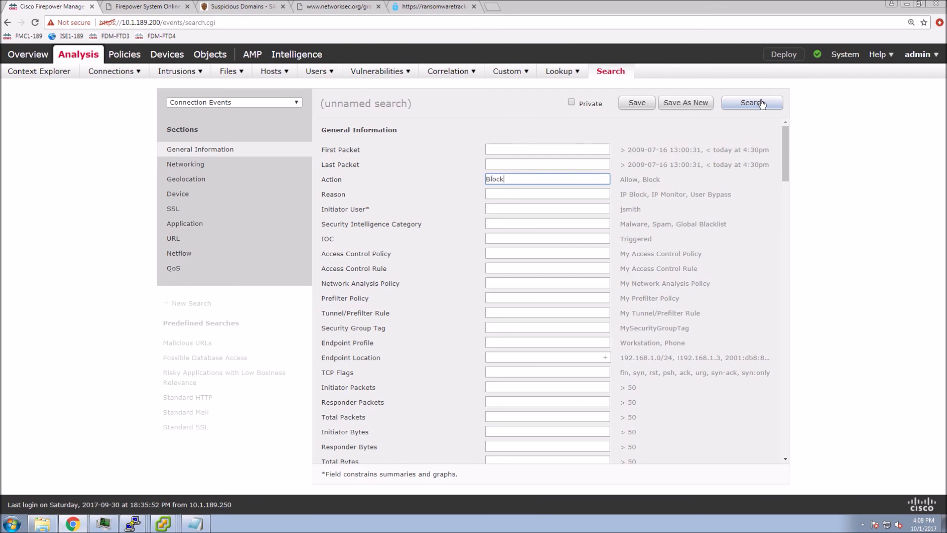
pyautogui.click(760, 102)
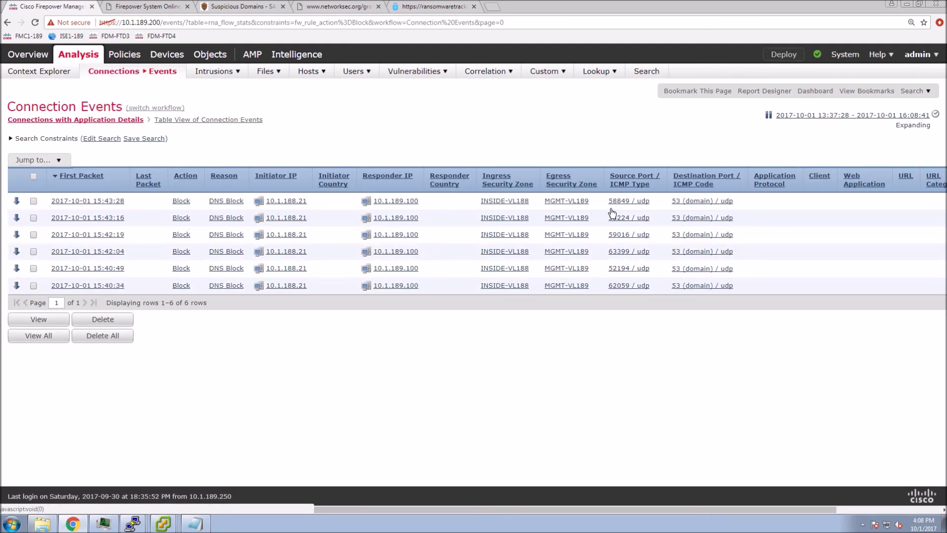
# Step: Switch the Connection Events to Table View
pyautogui.moveTo(304, 511); pyautogui.dragTo(474, 519)
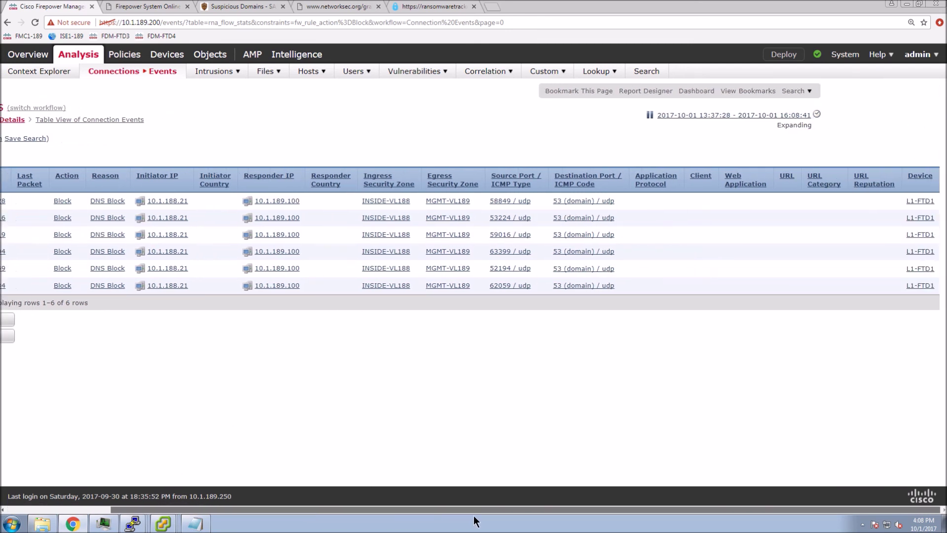
pyautogui.moveTo(211, 513); pyautogui.dragTo(149, 504)
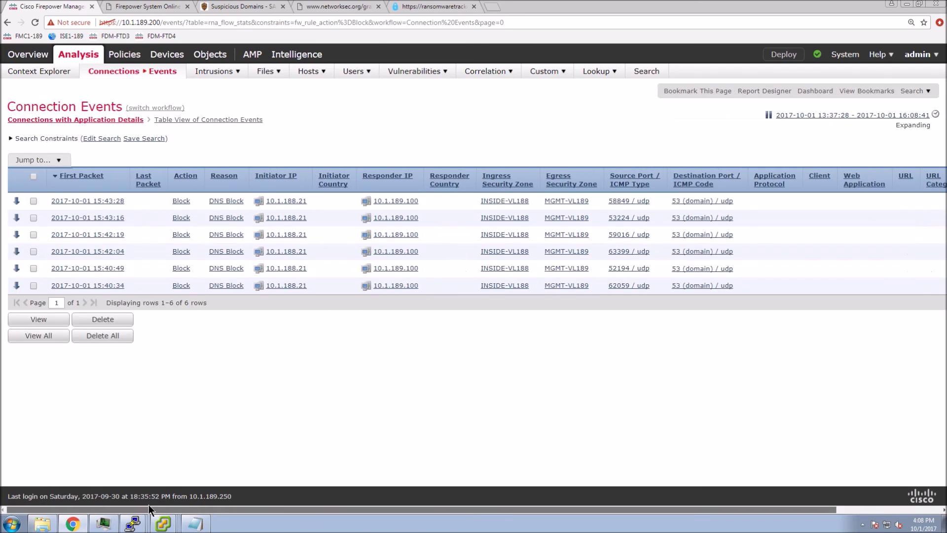
pyautogui.click(172, 123)
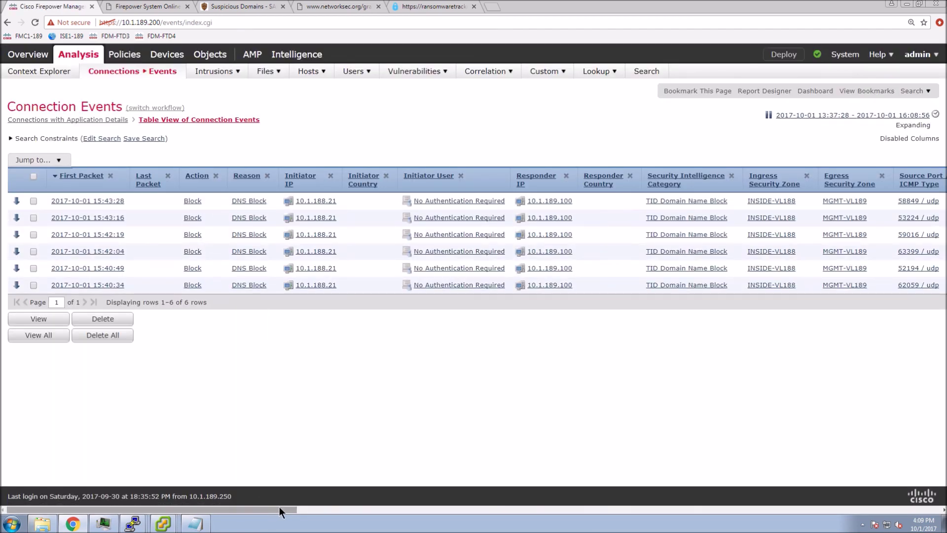
# Step: Scroll to the DNS Query column showing 2bdfb.spinakrosa.at and 37kddsserrt.xyz, then return to Incidents
pyautogui.click(319, 508)
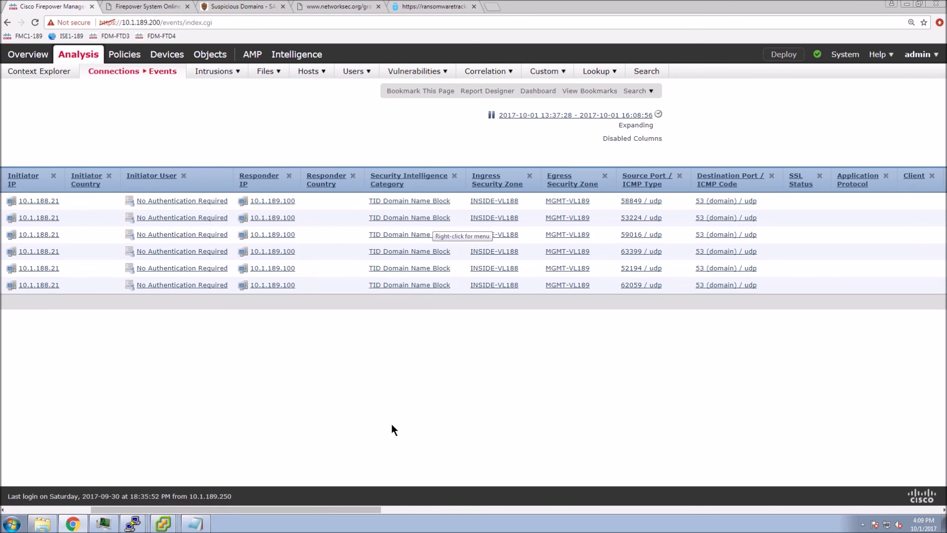
pyautogui.moveTo(329, 508); pyautogui.dragTo(615, 510)
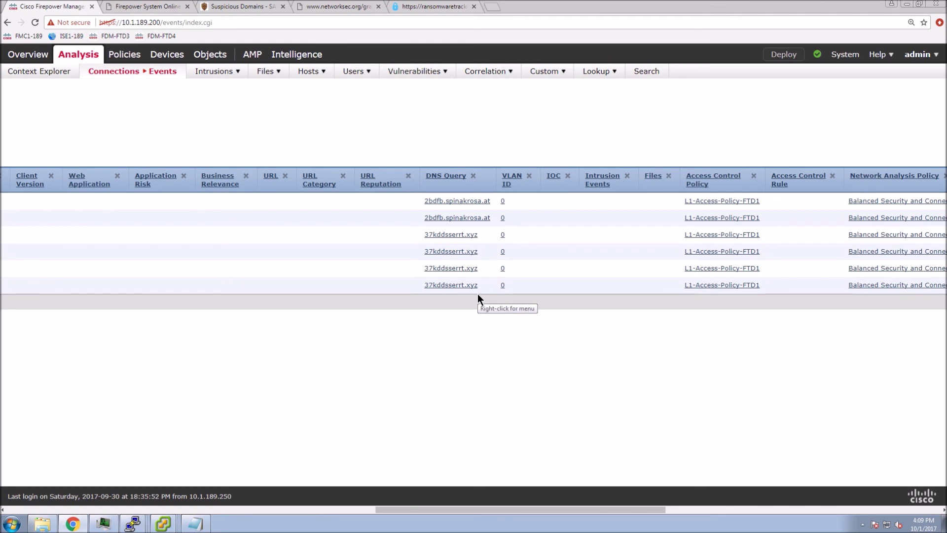
pyautogui.moveTo(296, 54)
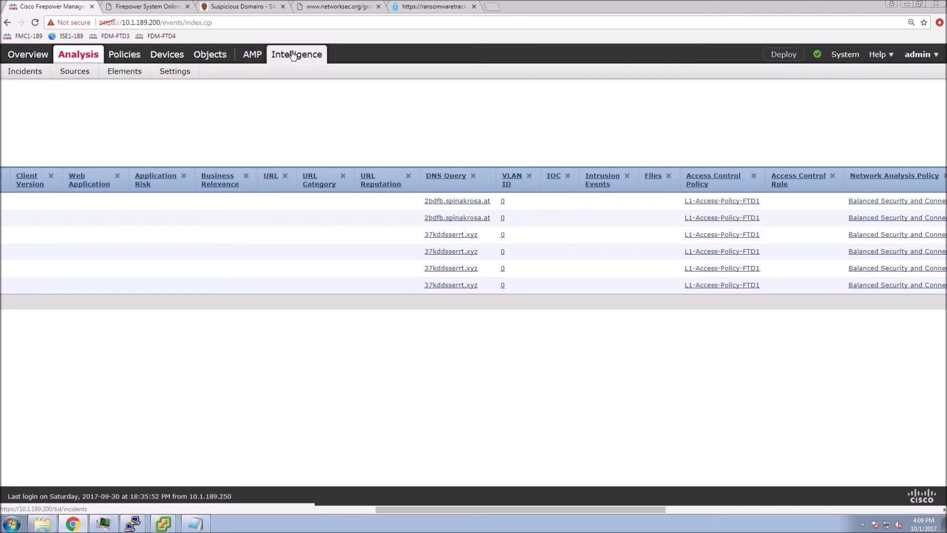
pyautogui.click(27, 72)
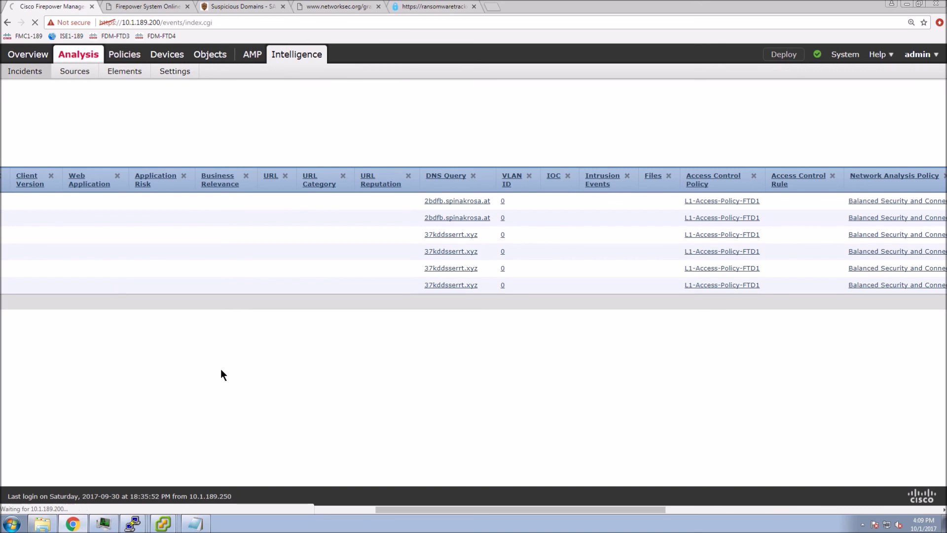